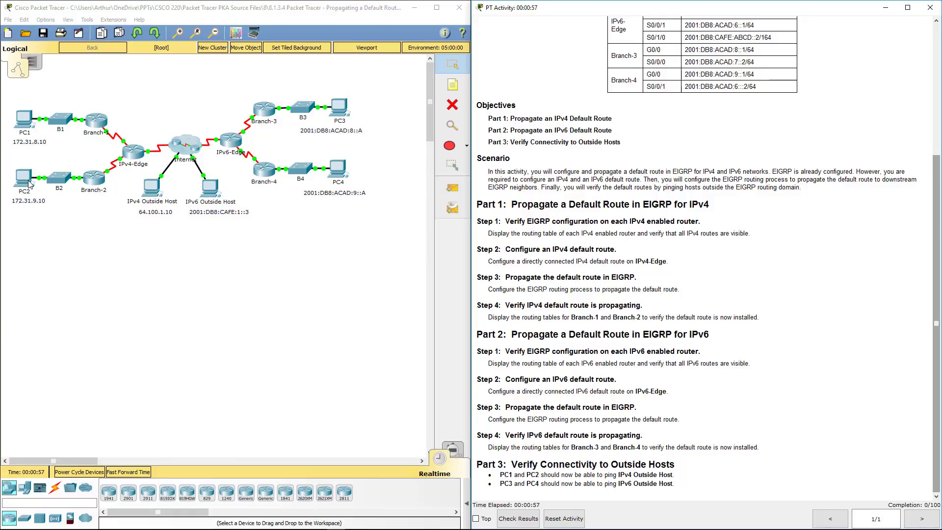
Ping 64.100.1.10 from PC1's Command Prompt, confirm 100% loss, and close PC1's window
{"action": "left_click", "coordinate": [35, 126]}
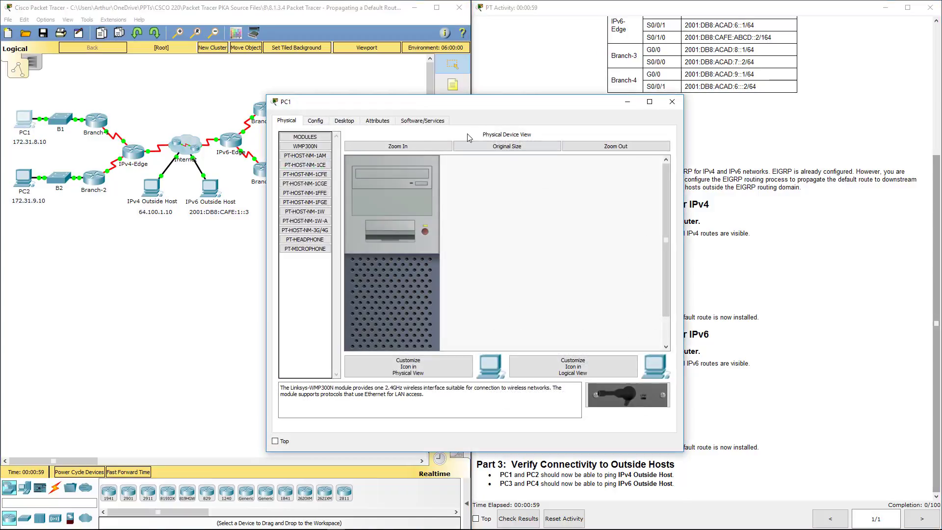
{"action": "left_click", "coordinate": [343, 121]}
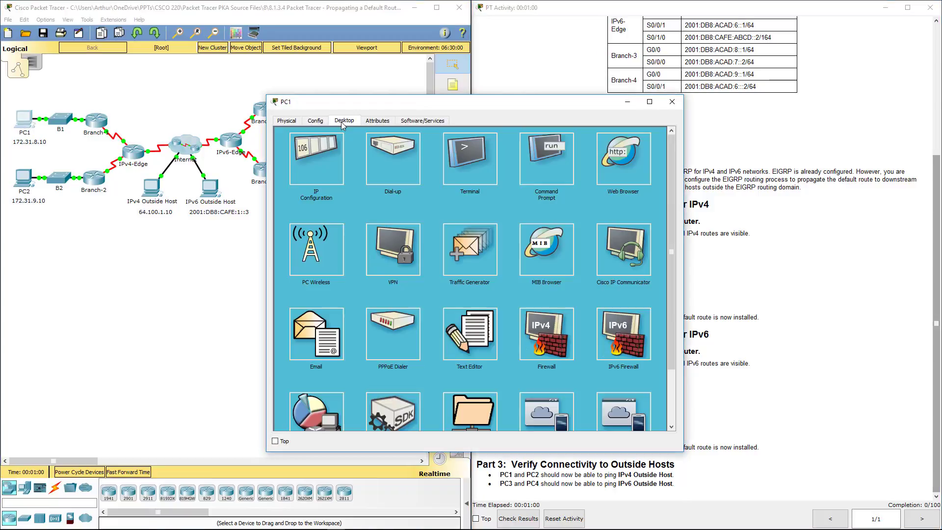
{"action": "left_click", "coordinate": [534, 159]}
{"action": "left_click_drag", "start_coordinate": [527, 111], "coordinate": [378, 251]}
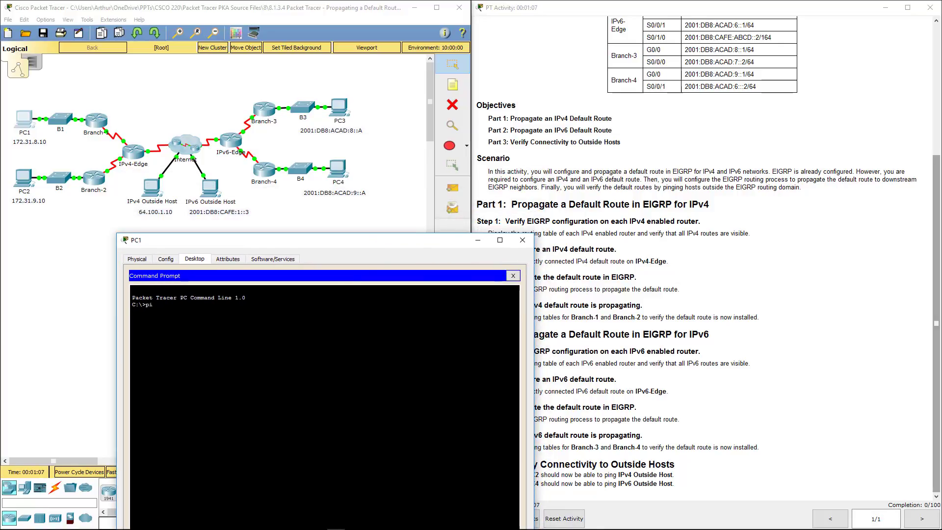
{"action": "type", "text": "ping 64"}
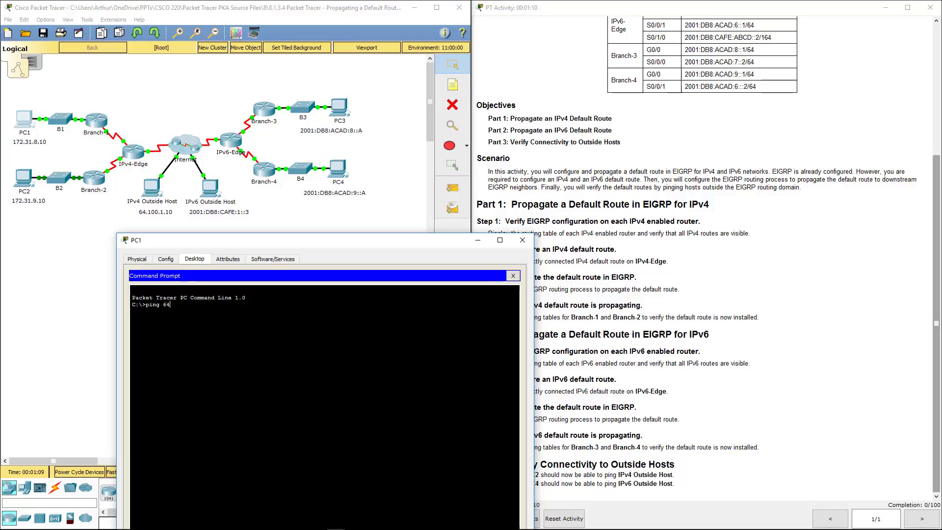
{"action": "type", "text": ".100.1.10"}
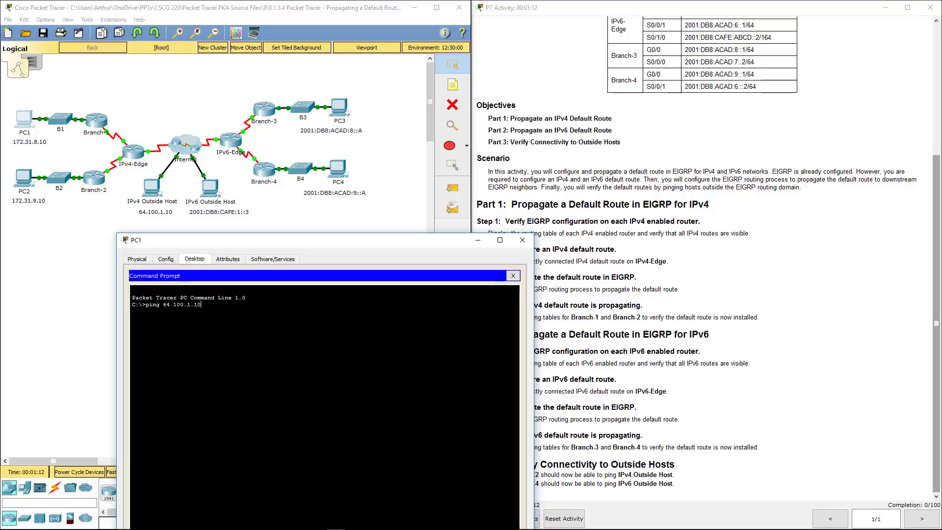
{"action": "key", "text": "Return"}
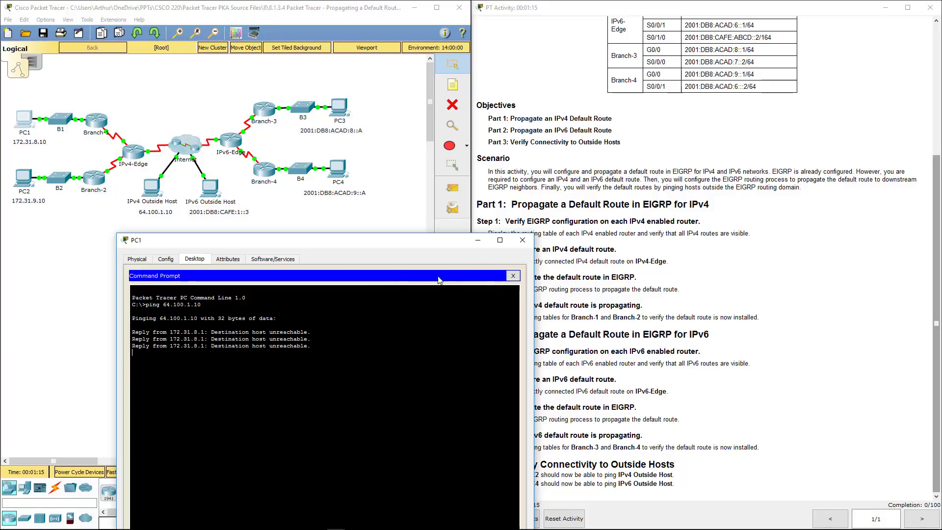
{"action": "left_click", "coordinate": [522, 241]}
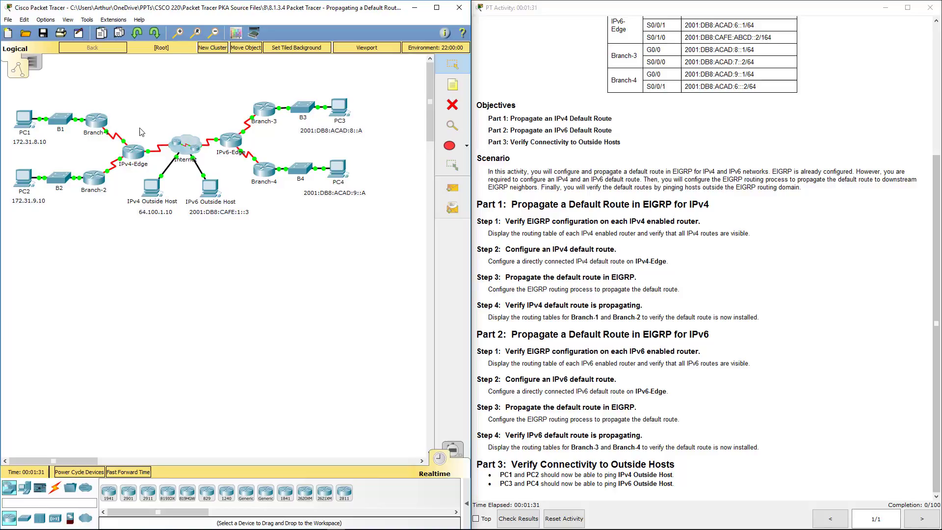
{"action": "left_click", "coordinate": [97, 119]}
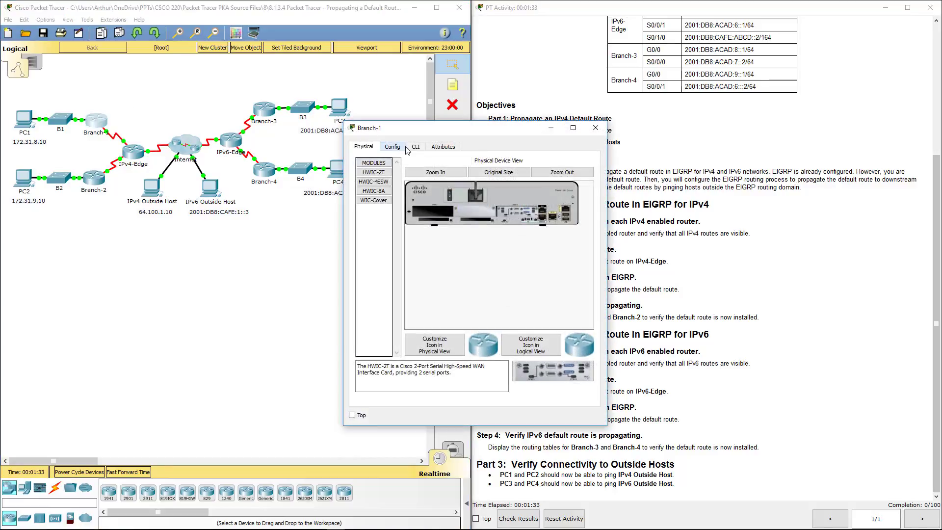
{"action": "left_click", "coordinate": [412, 147]}
{"action": "key", "text": "Return"}
{"action": "type", "text": "en"}
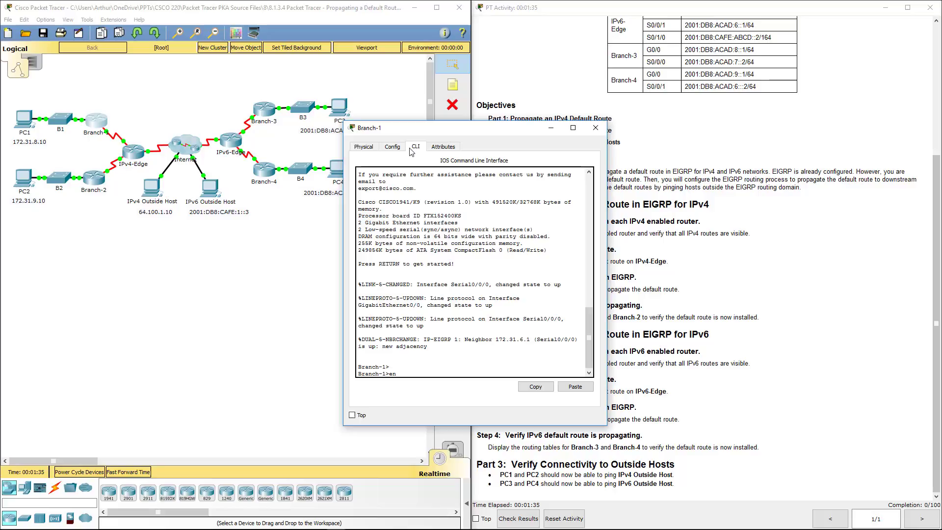
{"action": "key", "text": "Return"}
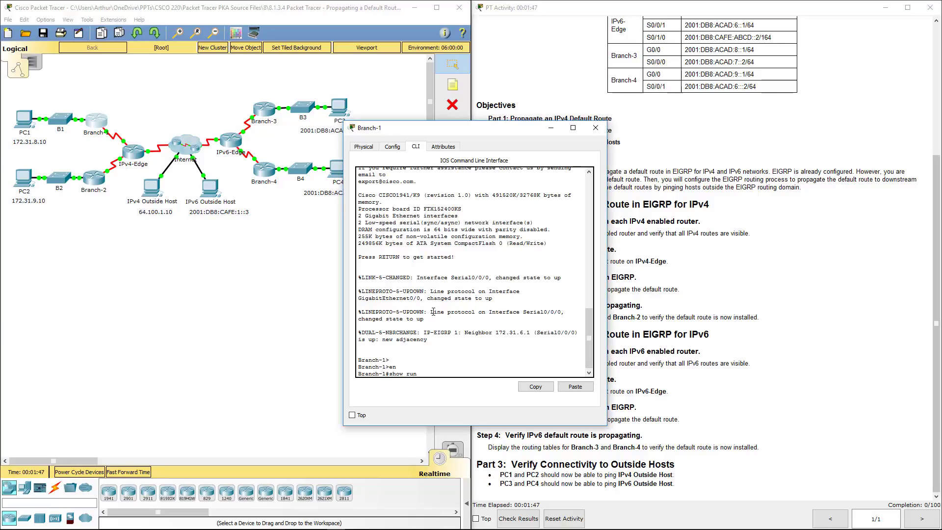
{"action": "key", "text": "Return"}
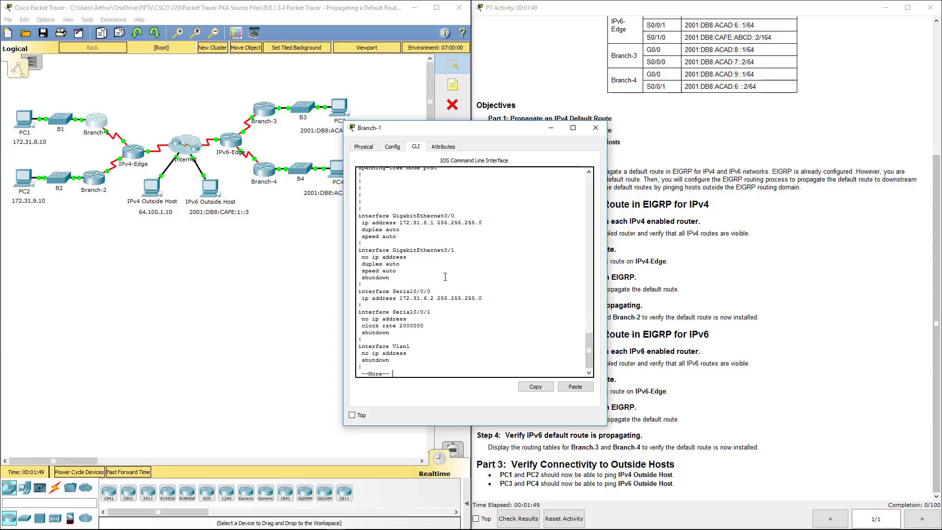
{"action": "key", "text": "space"}
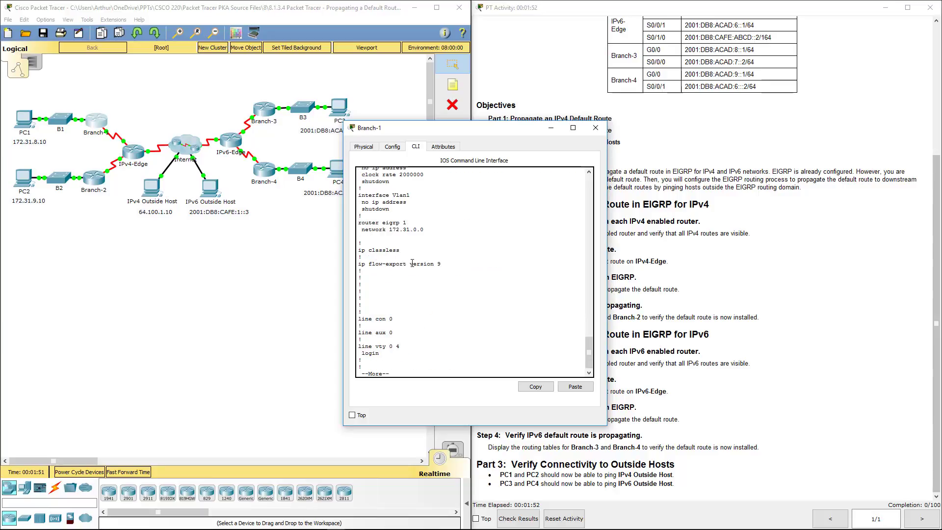
{"action": "left_click_drag", "start_coordinate": [358, 222], "coordinate": [425, 230]}
{"action": "left_click", "coordinate": [400, 222]}
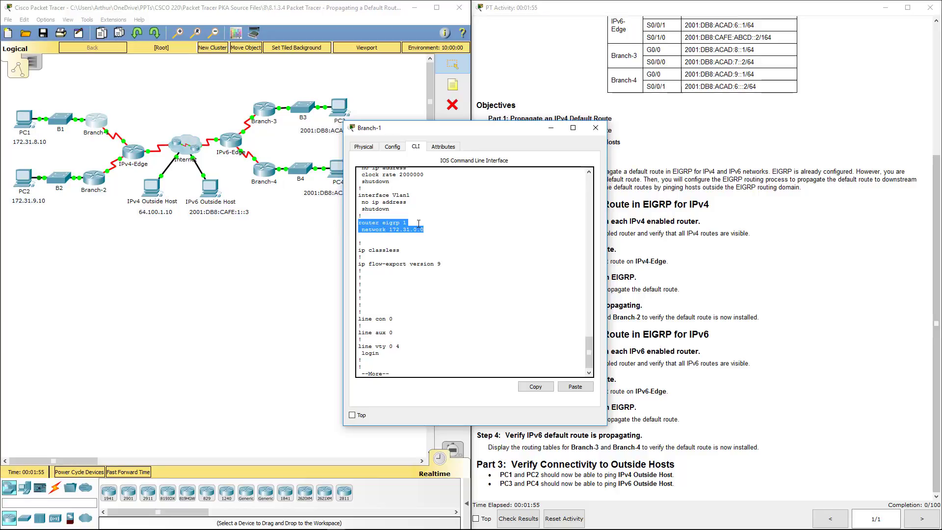
{"action": "left_click", "coordinate": [596, 128]}
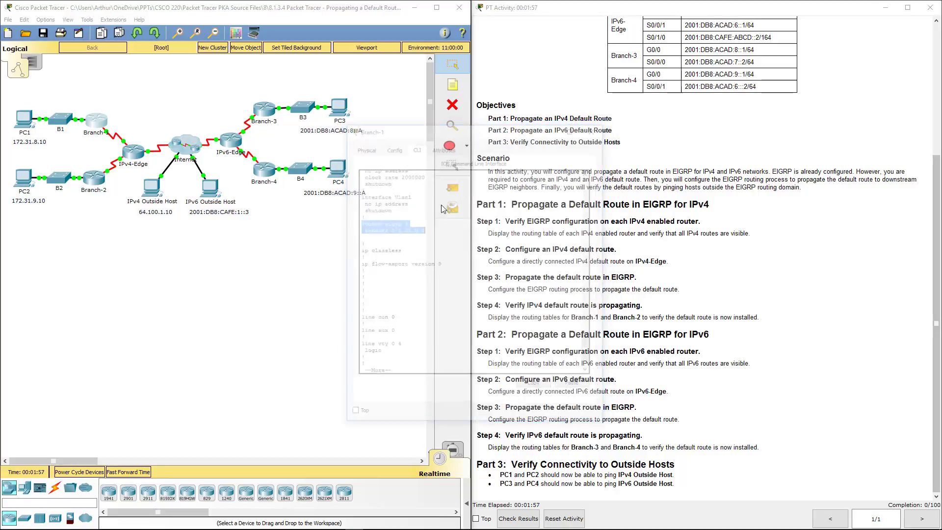
{"action": "left_click", "coordinate": [94, 177]}
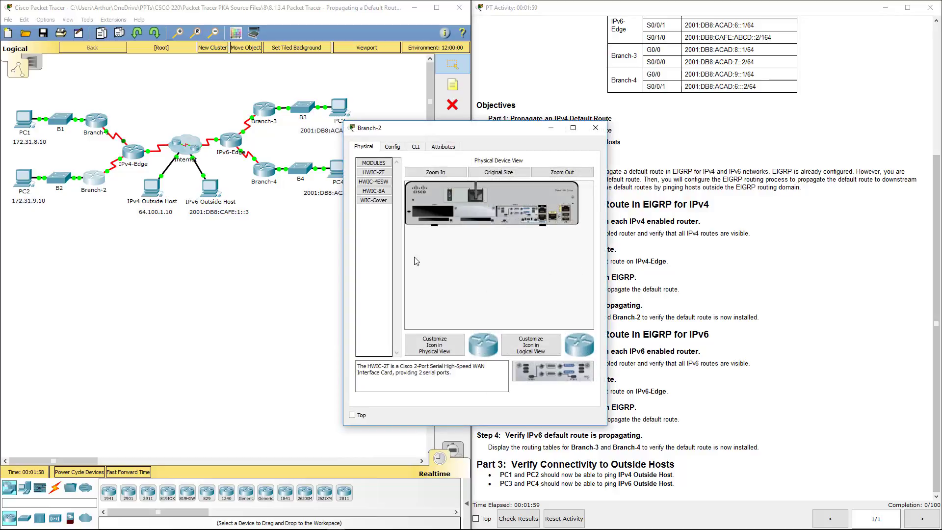
{"action": "left_click", "coordinate": [423, 147]}
{"action": "key", "text": "Return"}
{"action": "type", "text": "en"}
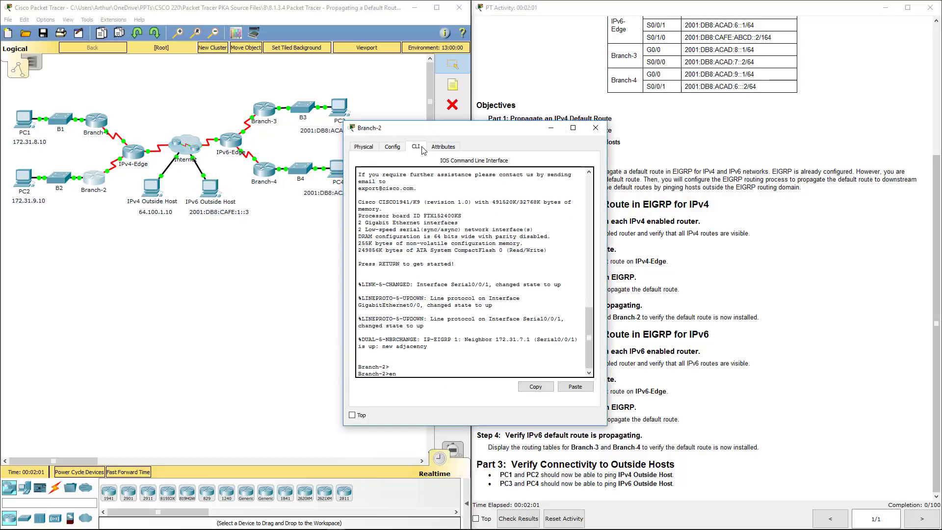
{"action": "key", "text": "Return"}
{"action": "type", "text": "show"}
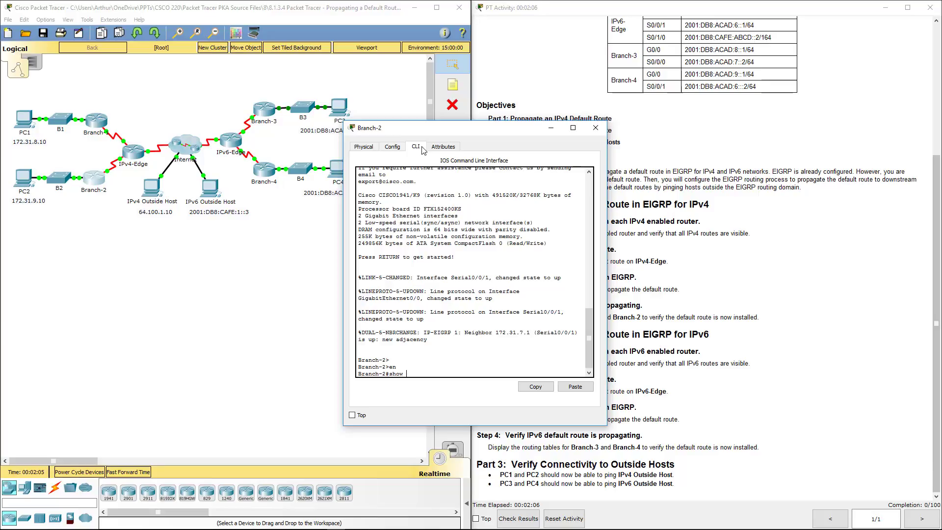
{"action": "type", "text": " u\ru ip pro"}
{"action": "key", "text": "Tab"}
{"action": "key", "text": "Return"}
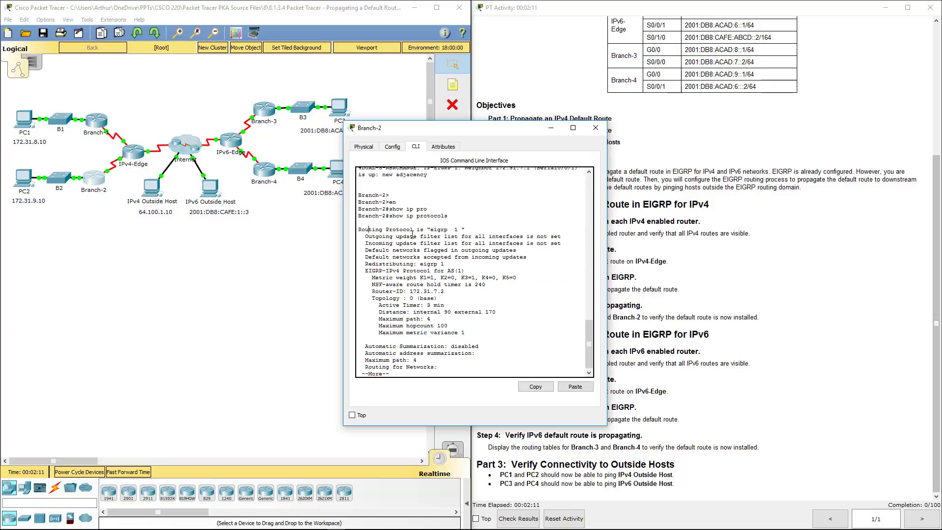
{"action": "left_click_drag", "start_coordinate": [412, 234], "coordinate": [471, 243]}
{"action": "left_click", "coordinate": [596, 128]}
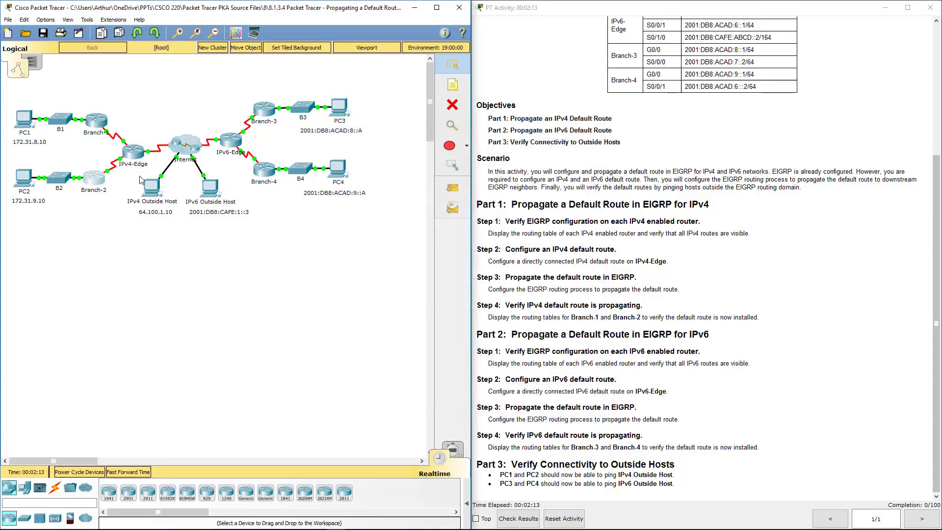
{"action": "left_click", "coordinate": [133, 152]}
{"action": "left_click", "coordinate": [415, 138]}
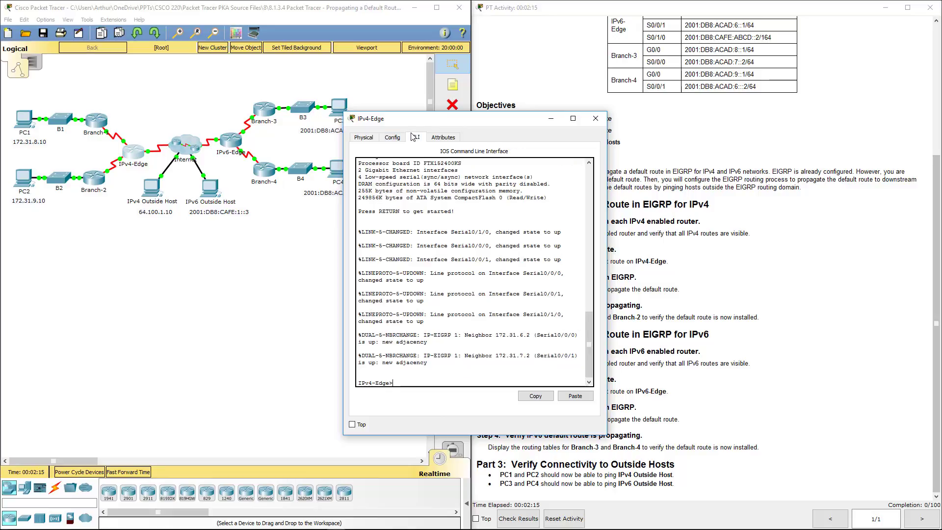
{"action": "key", "text": "Return"}
{"action": "type", "text": "en"}
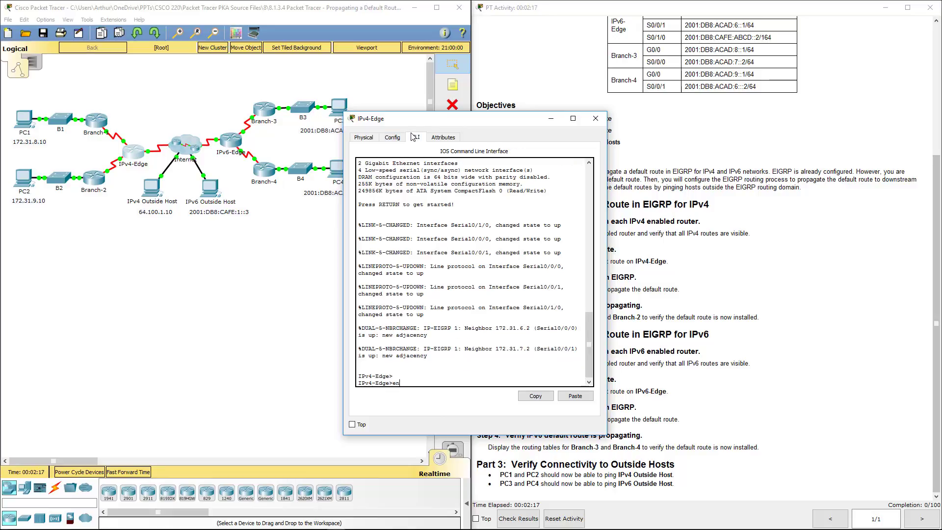
{"action": "key", "text": "Return"}
{"action": "type", "text": "show ip"}
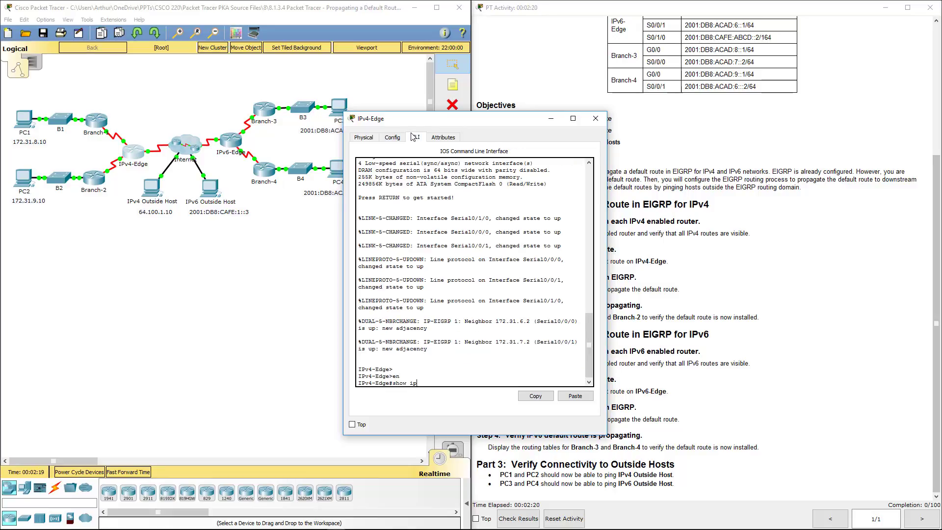
{"action": "type", "text": " pr"}
{"action": "key", "text": "Tab"}
{"action": "key", "text": "Return"}
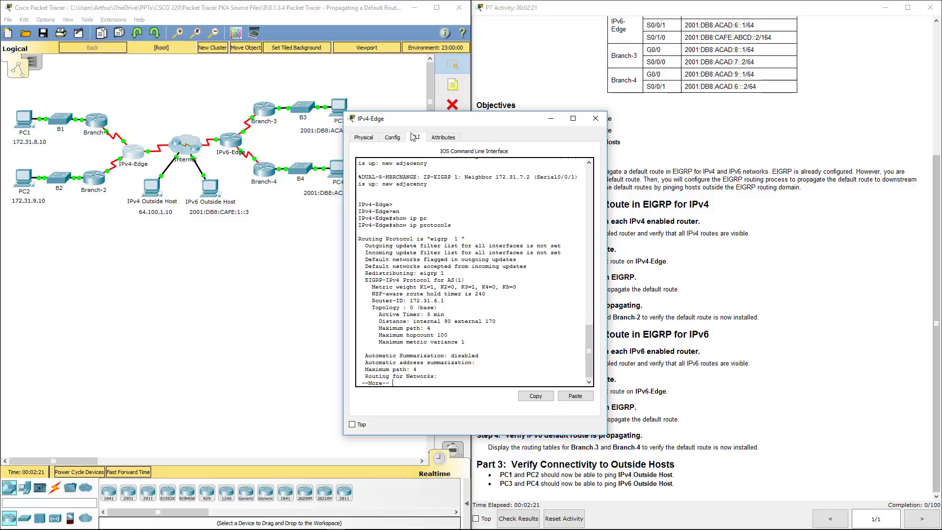
{"action": "left_click_drag", "start_coordinate": [386, 238], "coordinate": [470, 246]}
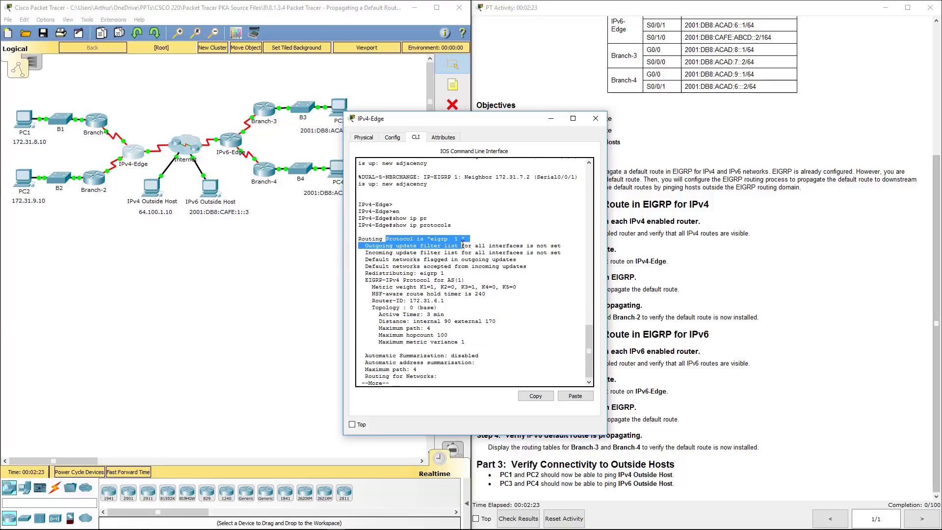
{"action": "left_click", "coordinate": [595, 118]}
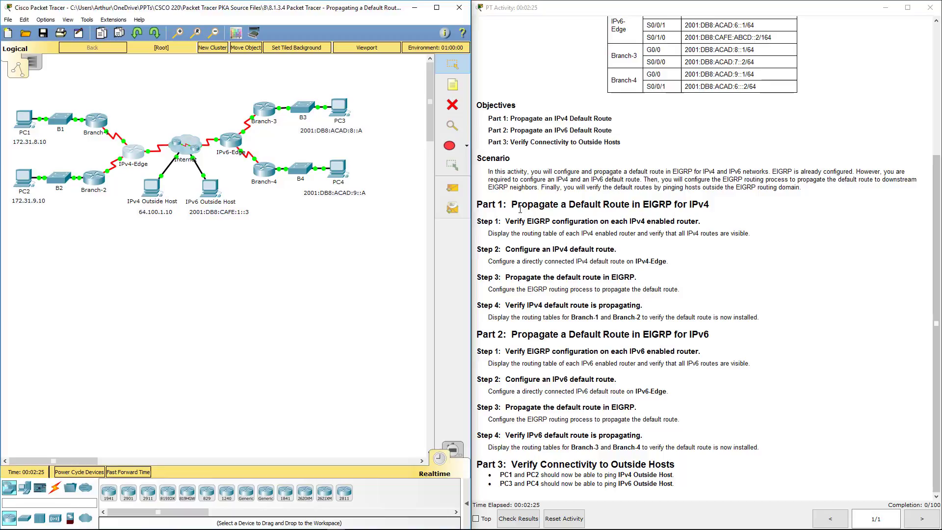
{"action": "left_click_drag", "start_coordinate": [491, 233], "coordinate": [768, 238]}
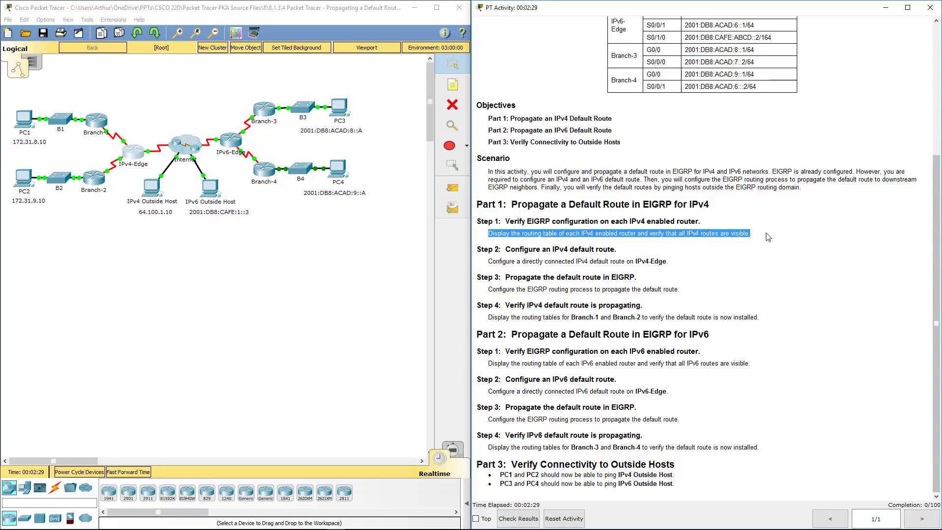
{"action": "left_click_drag", "start_coordinate": [517, 262], "coordinate": [658, 261]}
Reopen IPv4-Edge's command line and enter global configuration mode with config t
{"action": "left_click", "coordinate": [78, 253]}
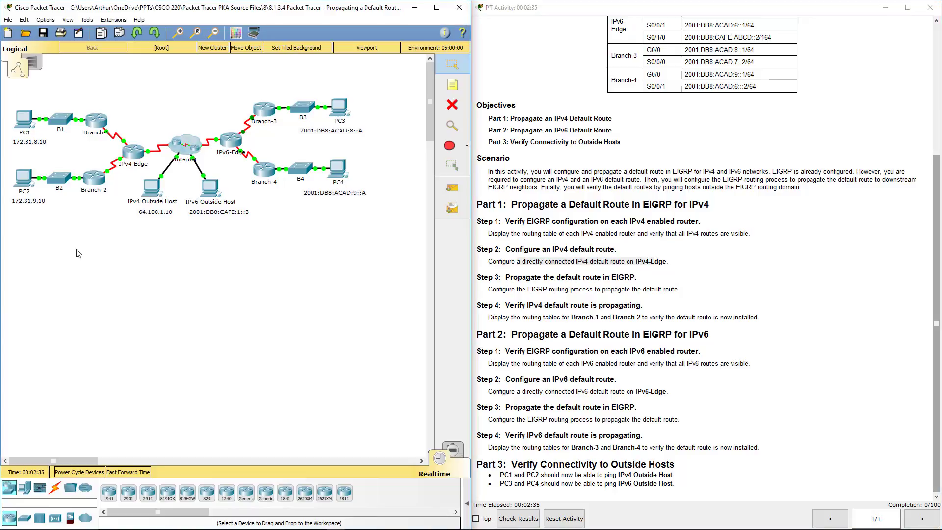
{"action": "left_click", "coordinate": [133, 153]}
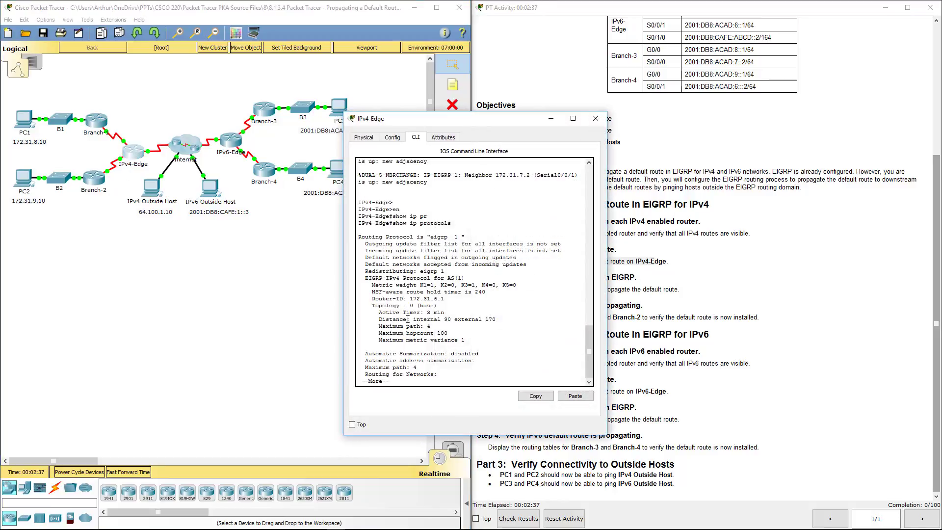
{"action": "key", "text": "space"}
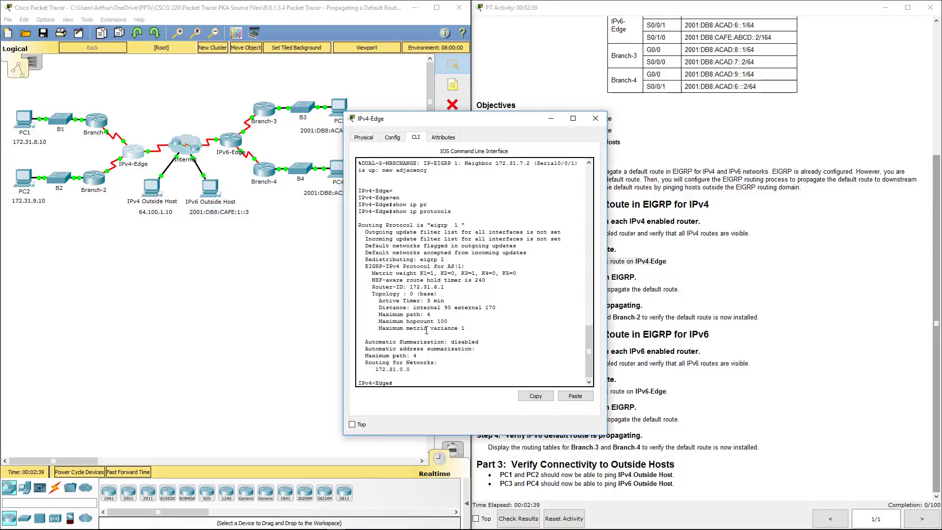
{"action": "key", "text": "Return"}
{"action": "key", "text": "Return"}
{"action": "key", "text": "Return"}
{"action": "key", "text": "Return"}
{"action": "key", "text": "Return"}
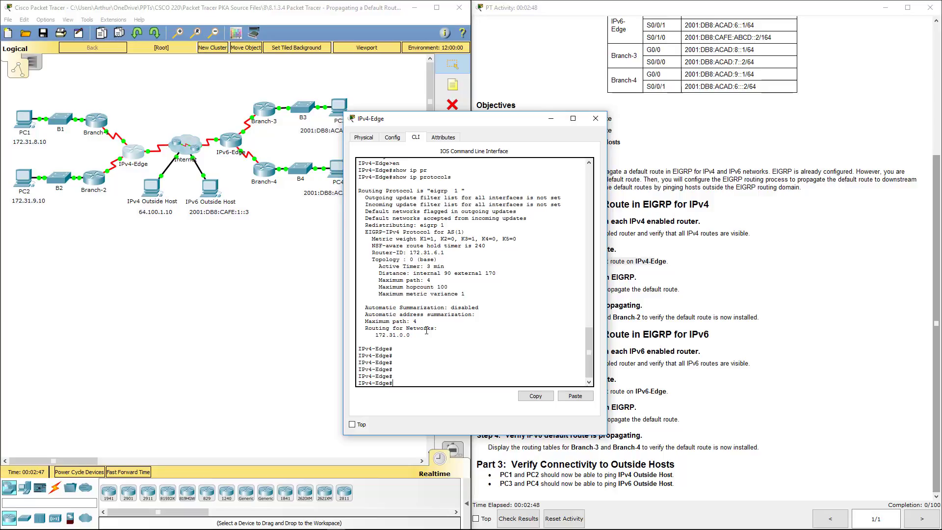
{"action": "type", "text": "config t"}
{"action": "key", "text": "Return"}
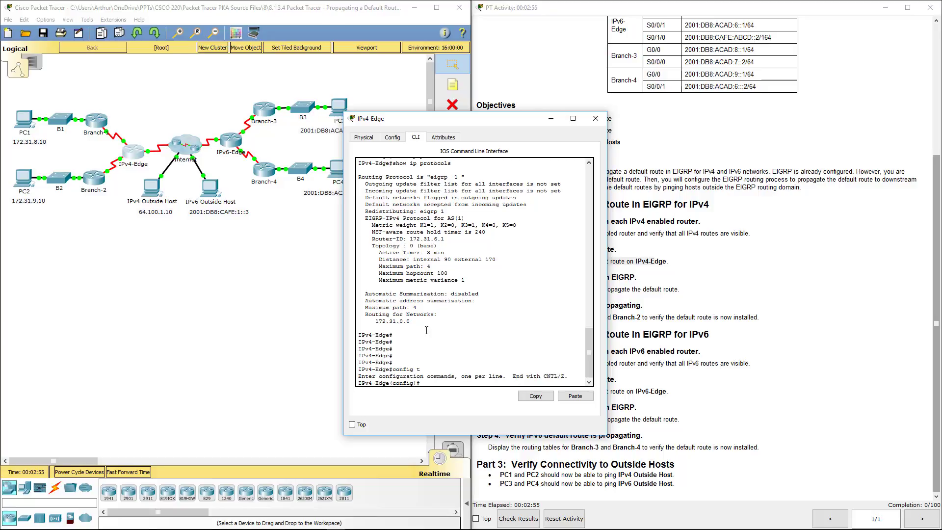
Add the default route ip route 0.0.0.0 0.0.0.0 s0/1/0 and close IPv4-Edge
{"action": "type", "text": "ip route 0.0.0.0 0.0.0.0 s0/1/0"}
{"action": "key", "text": "Return"}
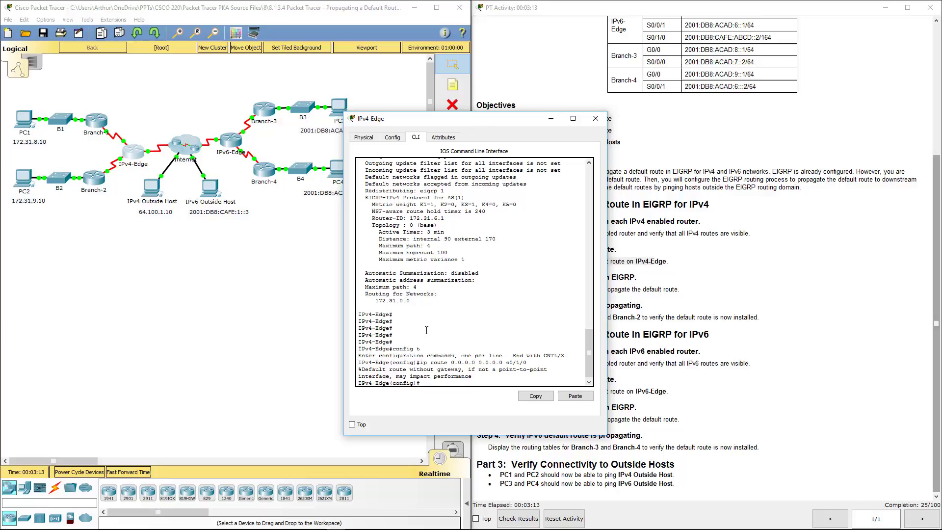
{"action": "left_click_drag", "start_coordinate": [447, 365], "coordinate": [528, 365]}
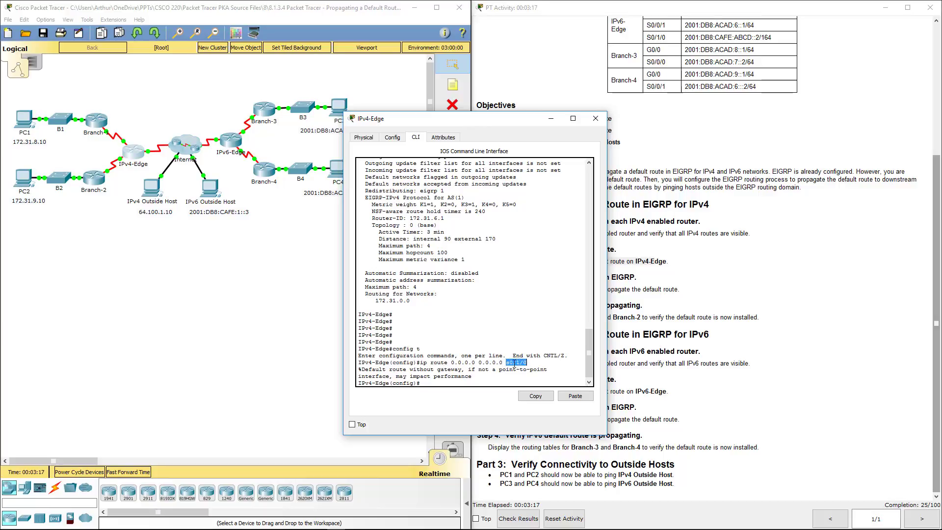
{"action": "left_click", "coordinate": [595, 118]}
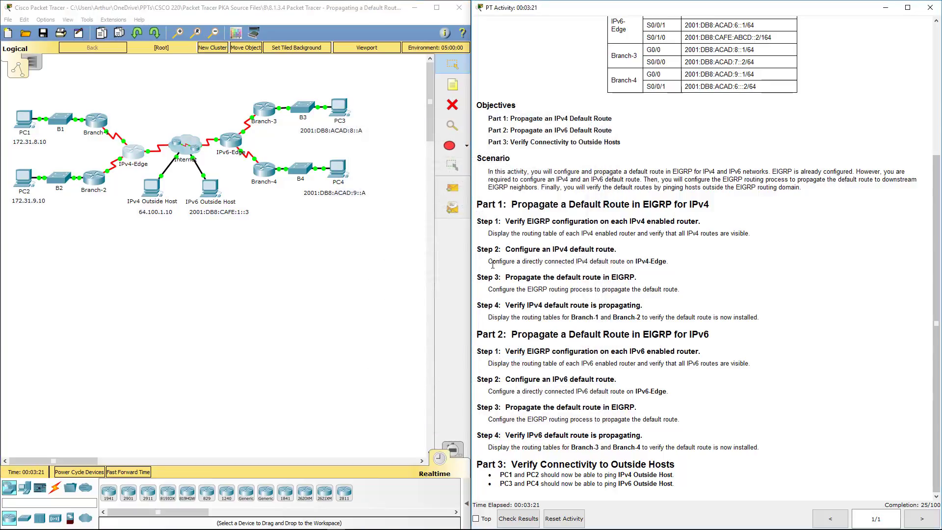
{"action": "left_click_drag", "start_coordinate": [492, 262], "coordinate": [701, 263]}
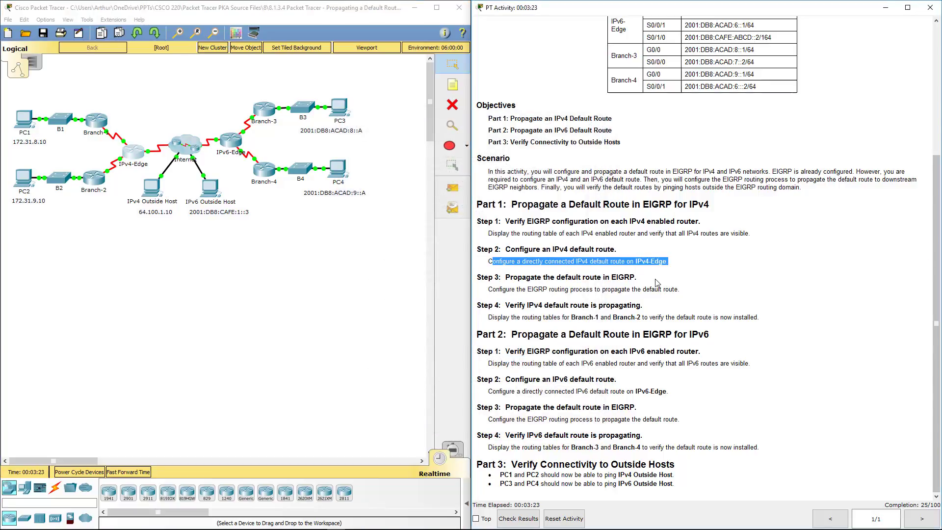
{"action": "key", "text": "alt+Tab"}
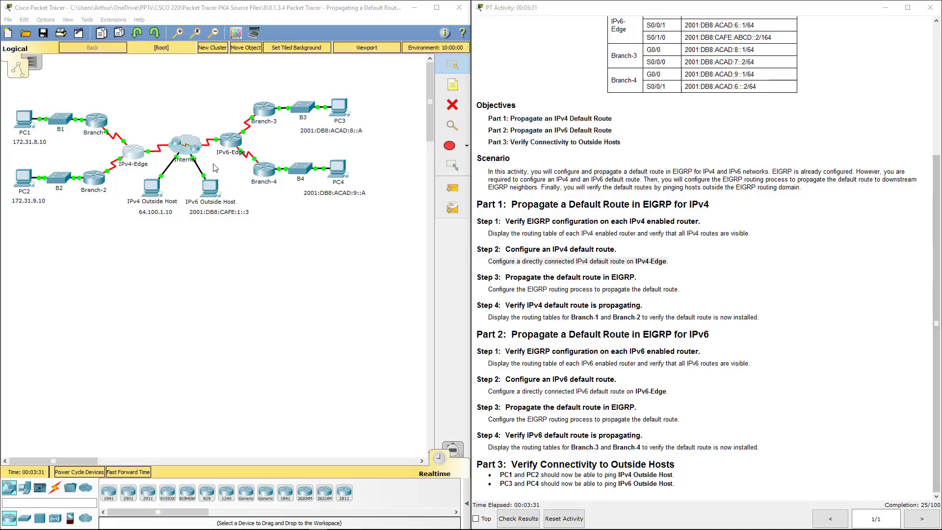
On IPv4-Edge's command line, enter EIGRP process 1 configuration with router eigrp 1
{"action": "left_click", "coordinate": [133, 149]}
{"action": "left_click_drag", "start_coordinate": [448, 118], "coordinate": [261, 136]}
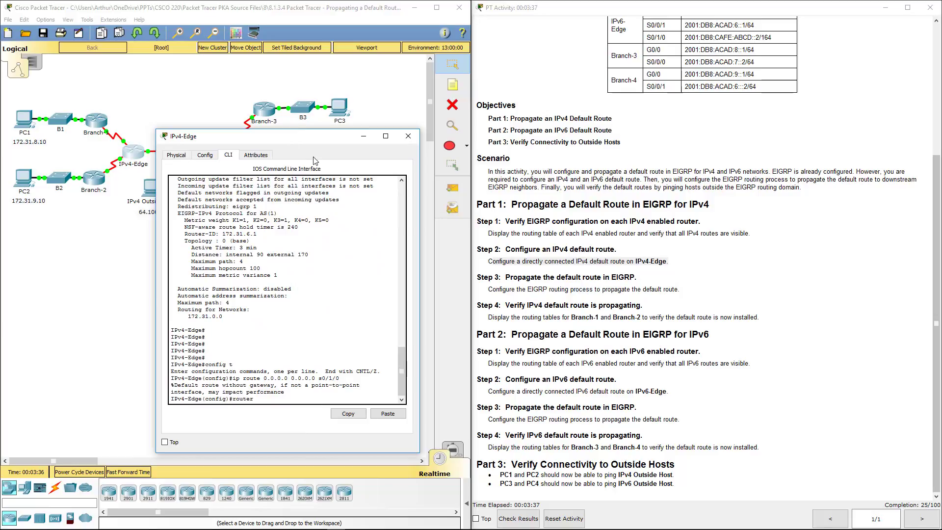
{"action": "type", "text": "router ei"}
{"action": "key", "text": "Tab"}
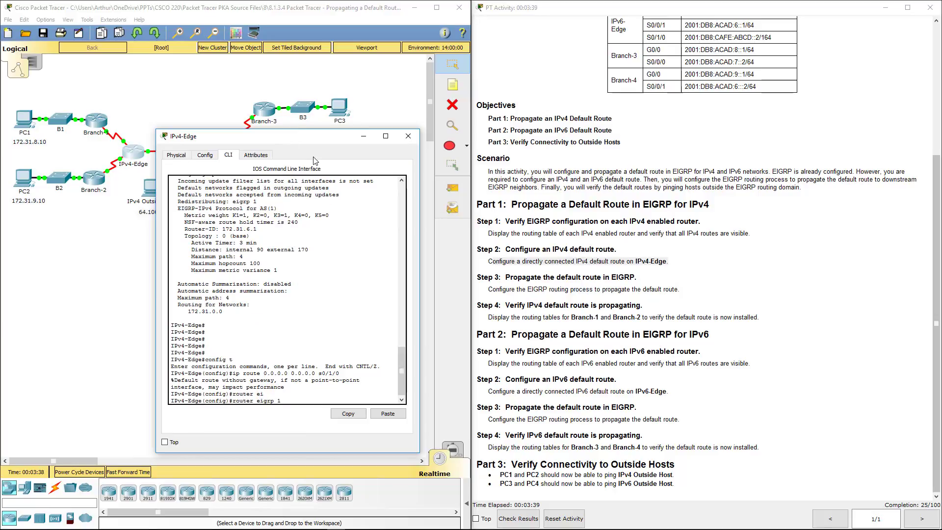
{"action": "type", "text": "1"}
{"action": "key", "text": "Return"}
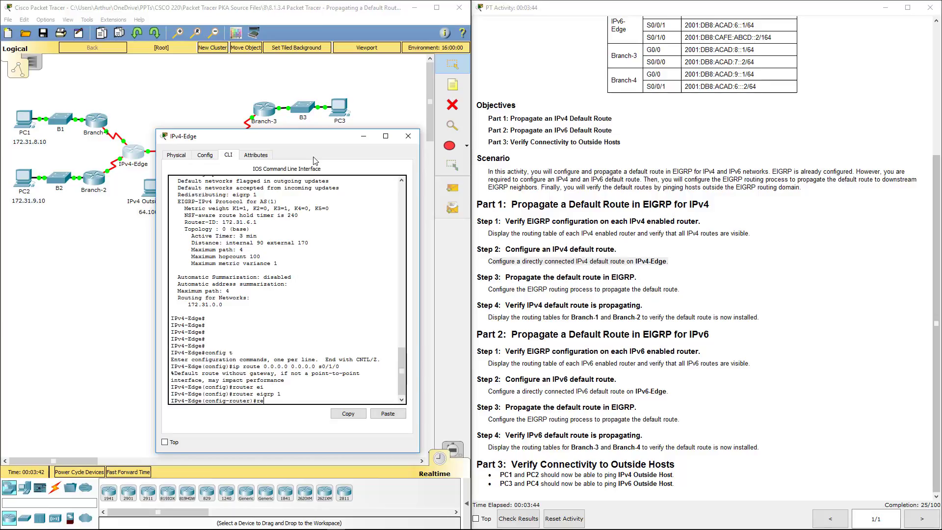
List the EIGRP router-mode commands with ? and pick out the redistribute entry
{"action": "type", "text": "r)#?"}
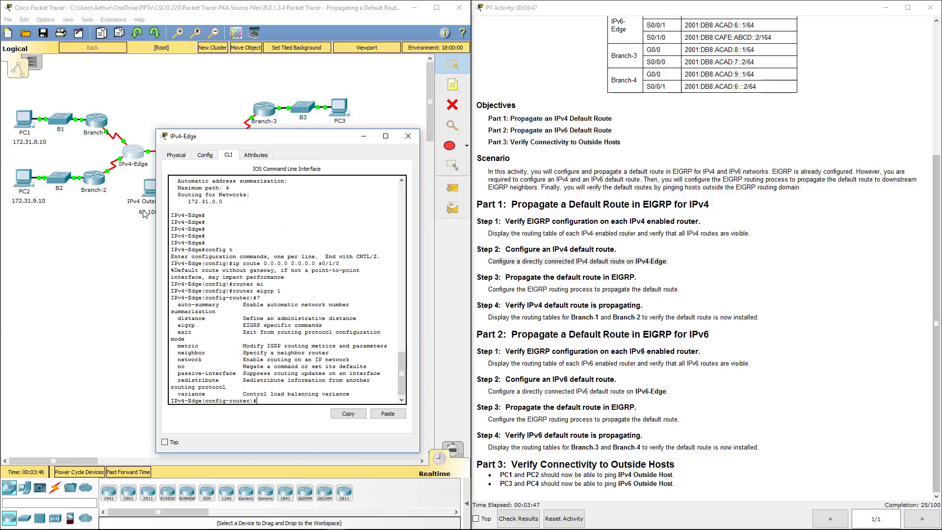
{"action": "left_click_drag", "start_coordinate": [209, 305], "coordinate": [186, 324]}
{"action": "double_click", "coordinate": [190, 325]}
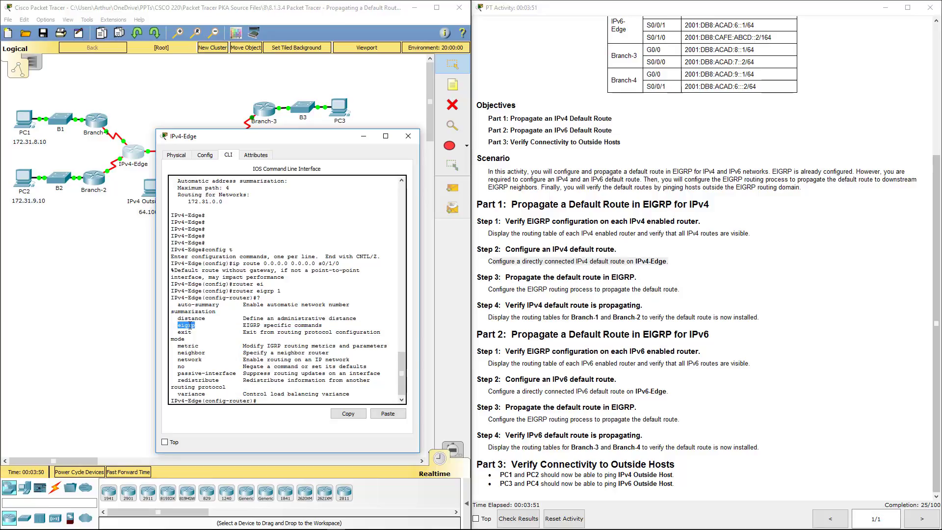
{"action": "double_click", "coordinate": [191, 345]}
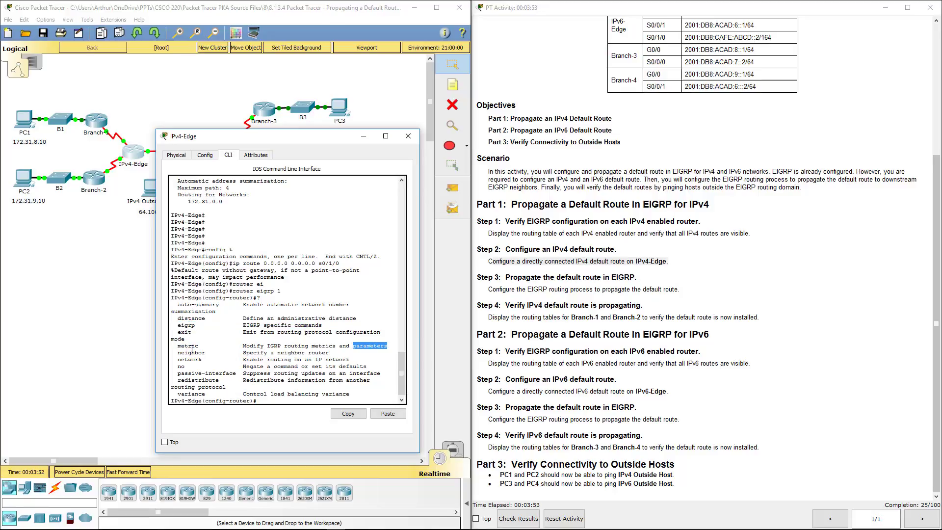
{"action": "double_click", "coordinate": [191, 352]}
{"action": "double_click", "coordinate": [188, 380]}
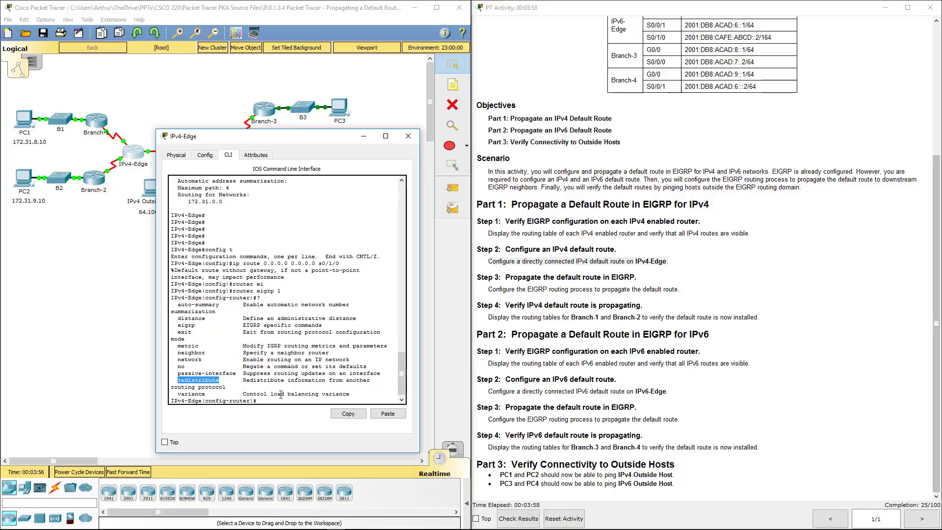
{"action": "left_click_drag", "start_coordinate": [264, 380], "coordinate": [391, 380]}
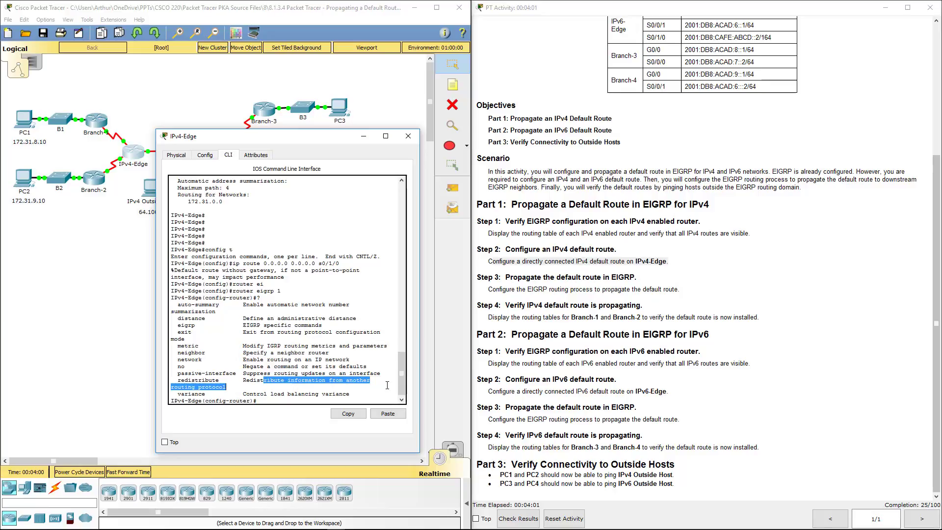
{"action": "left_click", "coordinate": [348, 393]}
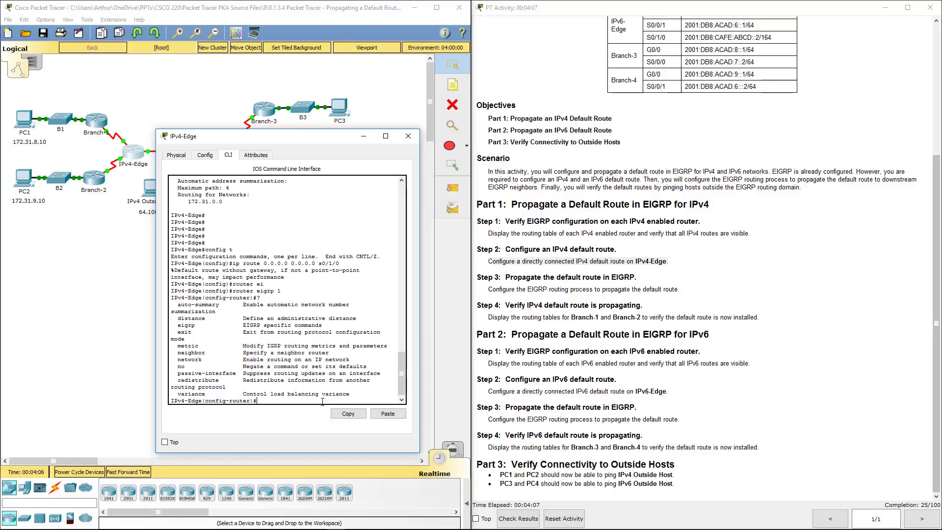
Enter redistribute static so EIGRP 1 advertises the static default route
{"action": "type", "text": "red"}
{"action": "key", "text": "Tab"}
{"action": "type", "text": "?"}
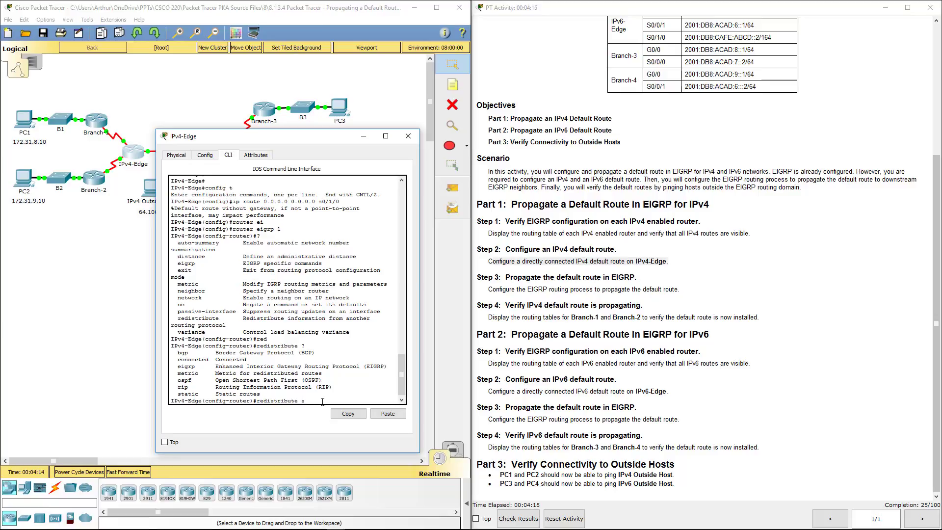
{"action": "type", "text": "sta"}
{"action": "key", "text": "Tab"}
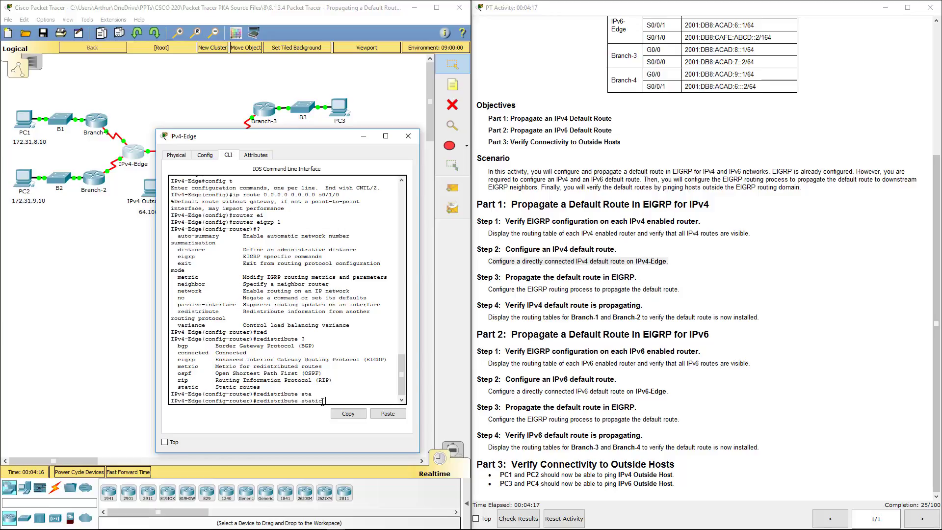
{"action": "key", "text": "Return"}
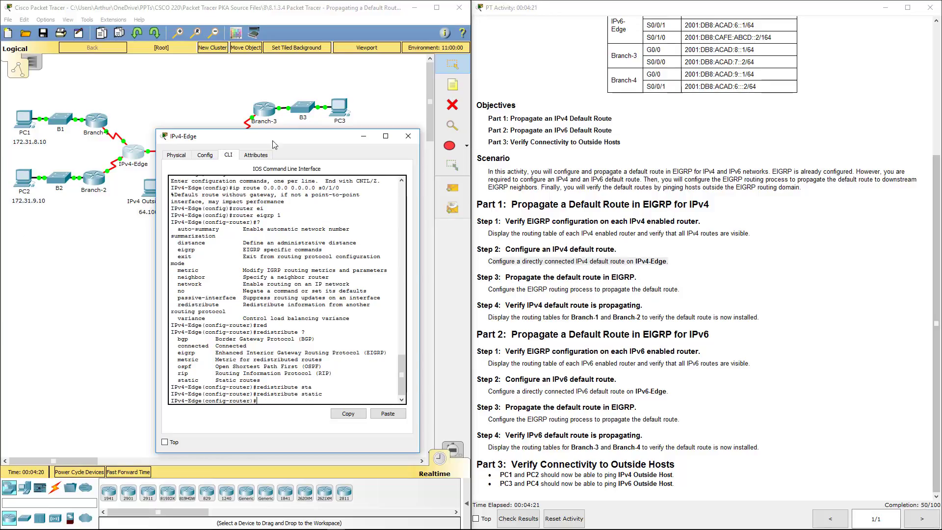
{"action": "left_click", "coordinate": [408, 136]}
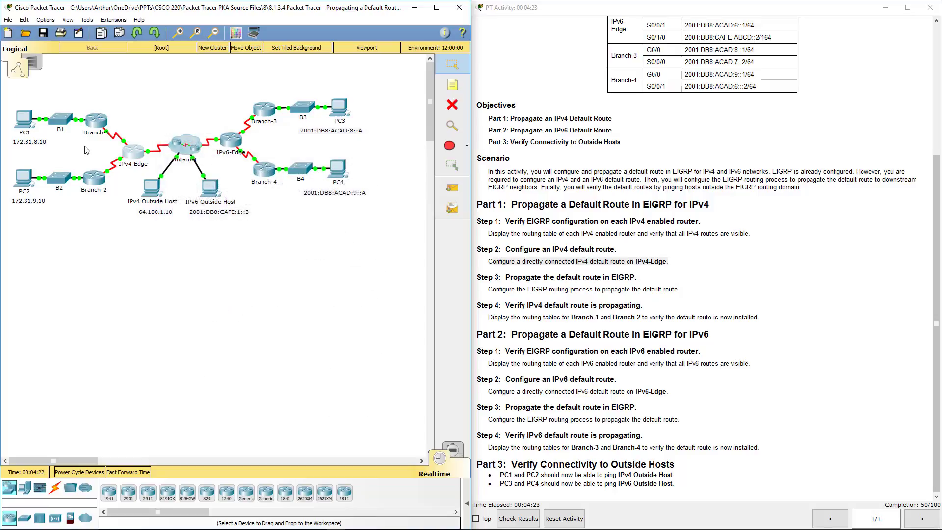
{"action": "left_click", "coordinate": [96, 120]}
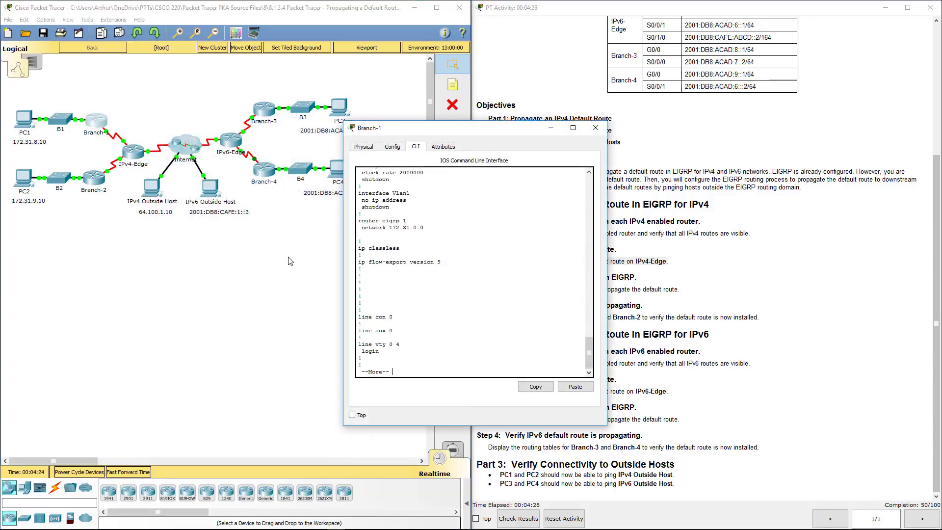
{"action": "key", "text": "q"}
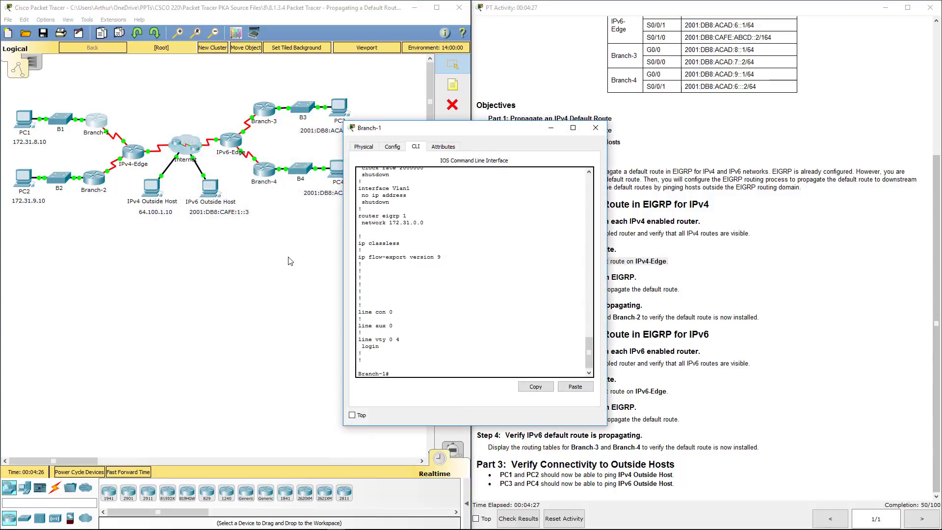
{"action": "type", "text": "show ipo"}
{"action": "key", "text": "BackSpace"}
{"action": "type", "text": "ro"}
{"action": "key", "text": "Tab"}
{"action": "key", "text": "Return"}
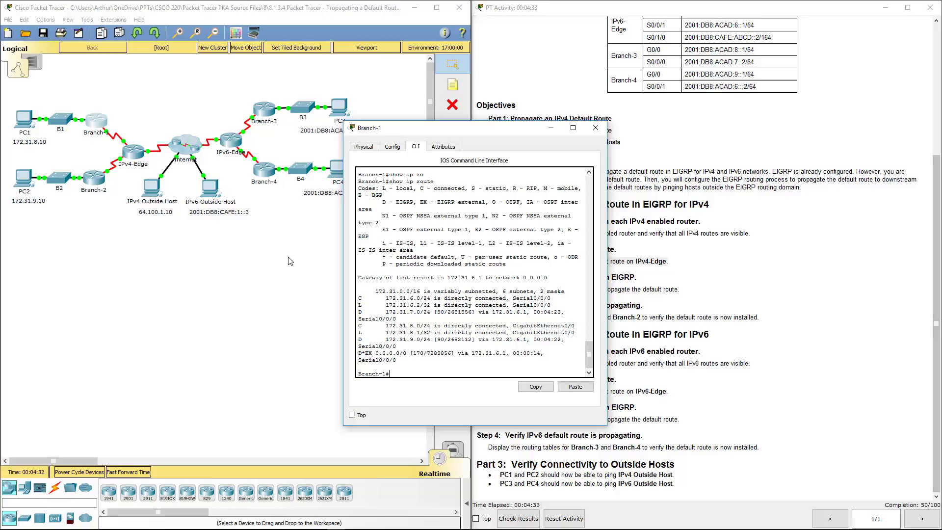
{"action": "left_click_drag", "start_coordinate": [358, 353], "coordinate": [365, 353]}
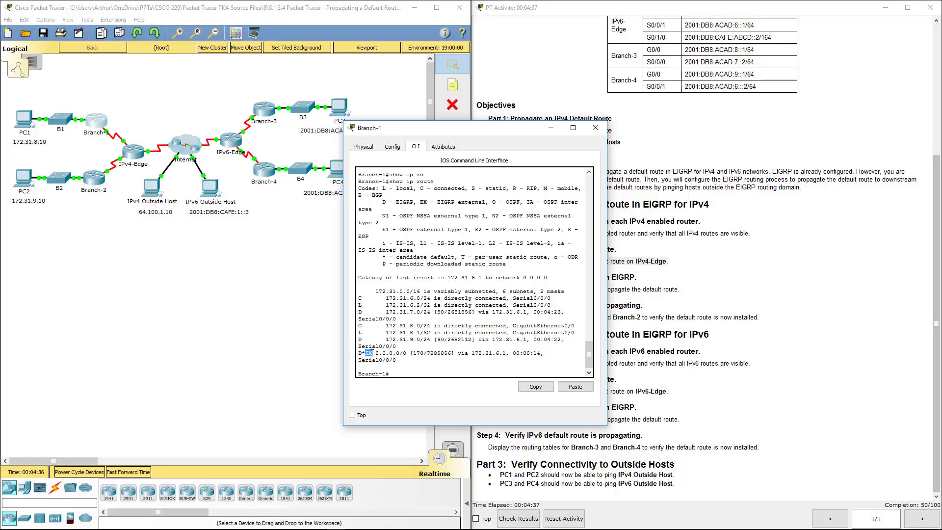
{"action": "left_click", "coordinate": [456, 347]}
{"action": "left_click_drag", "start_coordinate": [474, 353], "coordinate": [505, 353]}
{"action": "left_click_drag", "start_coordinate": [397, 360], "coordinate": [358, 361]}
{"action": "left_click", "coordinate": [106, 170]}
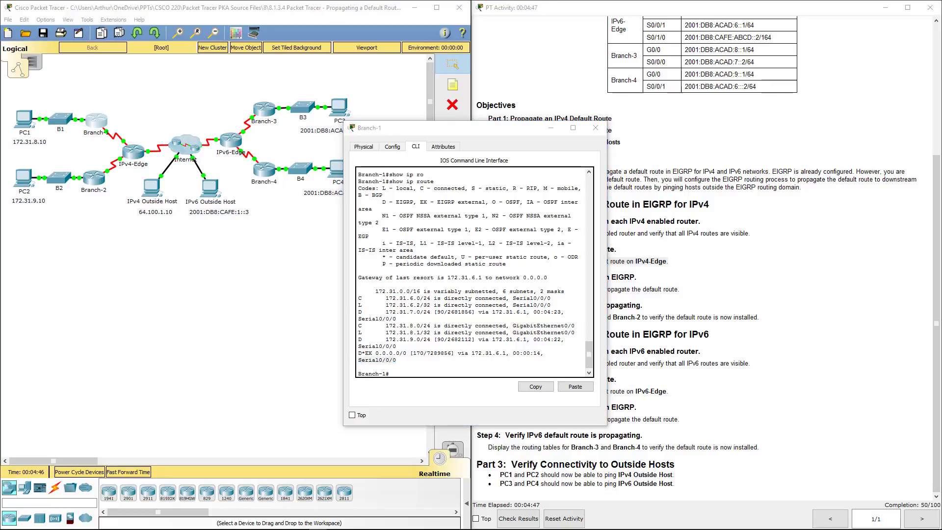
Close Branch-1 and run show ip route on Branch-2, confirming D*EX 0.0.0.0/0 via 172.31.7.1
{"action": "left_click", "coordinate": [595, 127]}
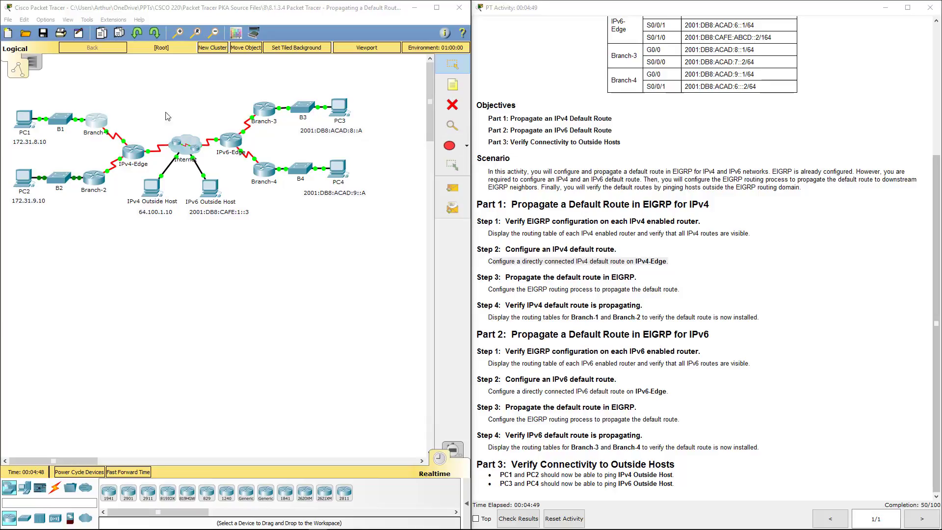
{"action": "left_click", "coordinate": [88, 188]}
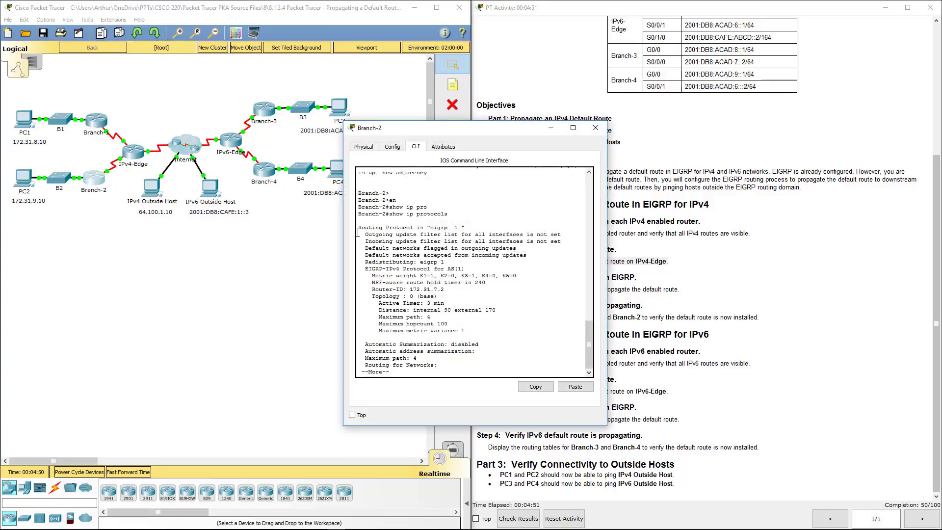
{"action": "key", "text": "Return"}
{"action": "key", "text": "Return"}
{"action": "key", "text": "Return"}
{"action": "key", "text": "Return"}
{"action": "key", "text": "Return"}
{"action": "type", "text": "s"}
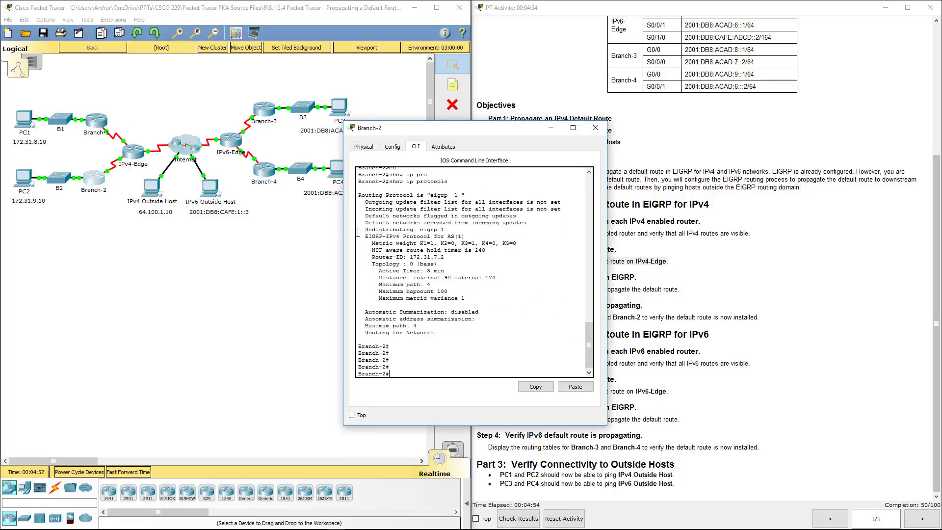
{"action": "type", "text": "how ip r"}
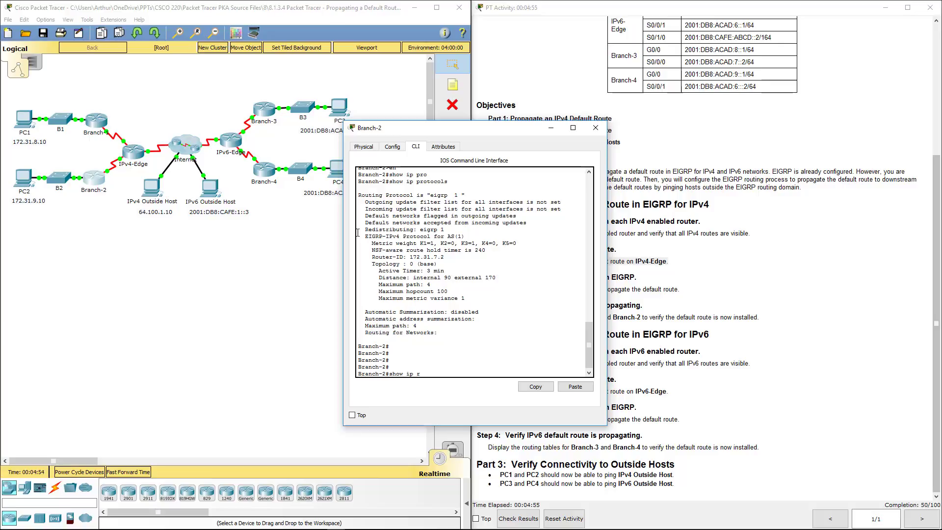
{"action": "type", "text": "oute"}
{"action": "key", "text": "Return"}
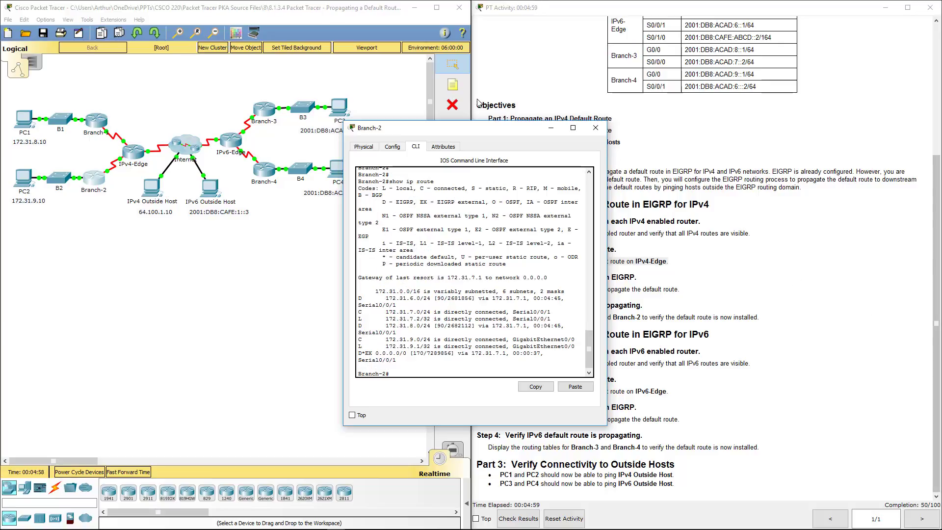
{"action": "left_click_drag", "start_coordinate": [496, 133], "coordinate": [263, 142]}
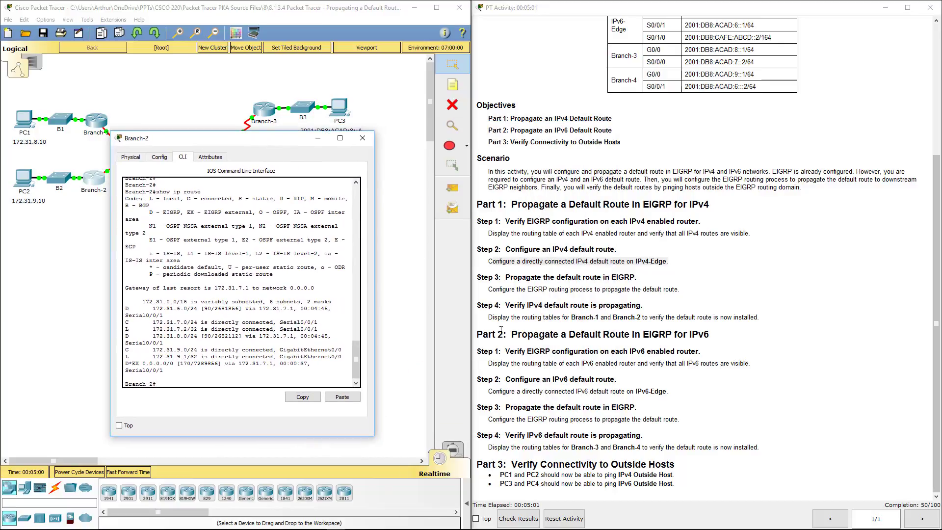
{"action": "left_click_drag", "start_coordinate": [493, 305], "coordinate": [749, 315]}
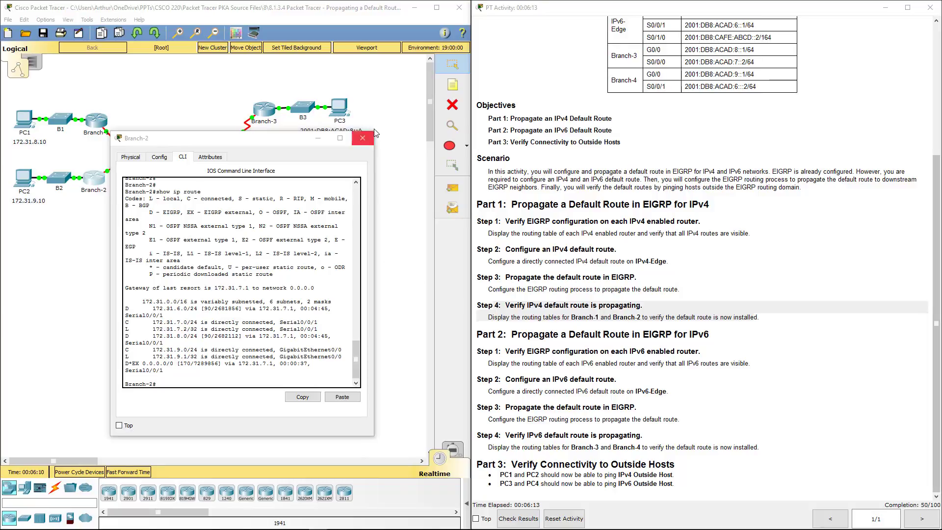
Close Branch-2 and run show ipv6 route on Branch-3, noting the 2001:DB8:ACAD:6::/64 EIGRP route
{"action": "left_click", "coordinate": [363, 138]}
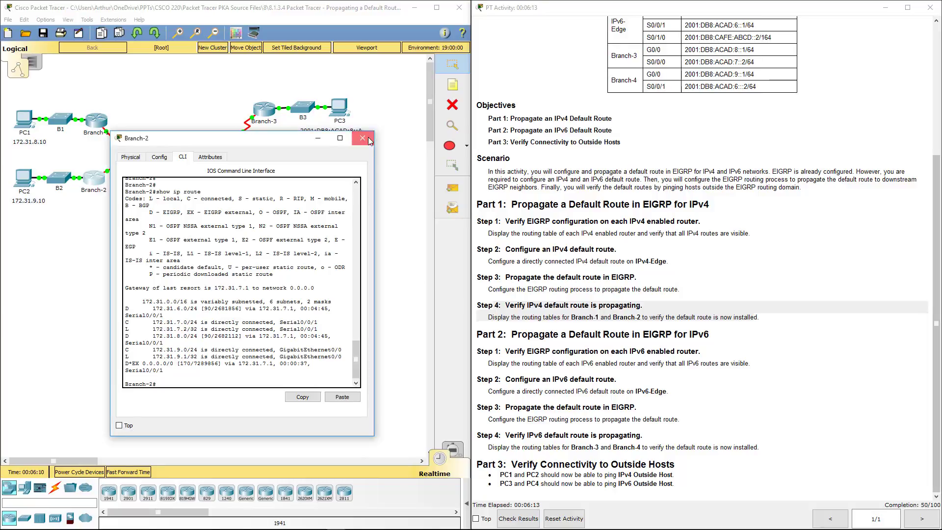
{"action": "left_click", "coordinate": [262, 114]}
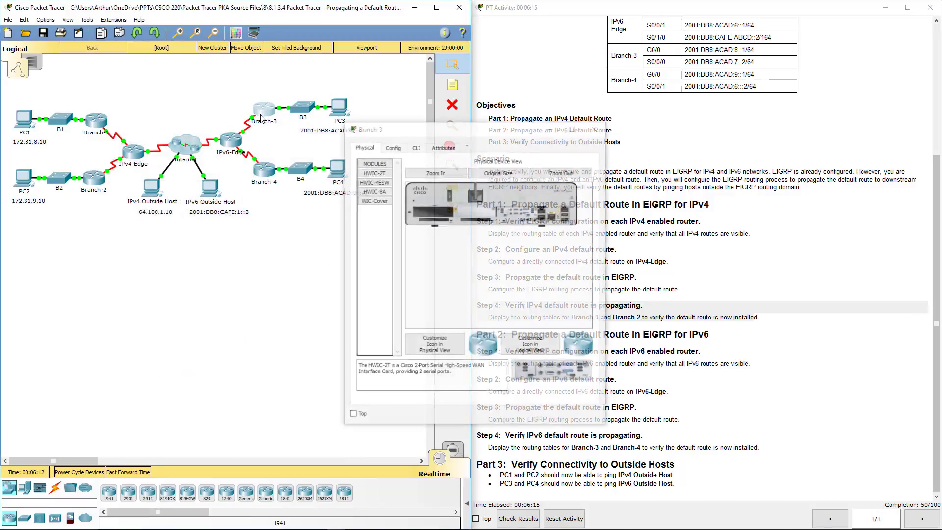
{"action": "left_click", "coordinate": [418, 147]}
{"action": "type", "text": "en"}
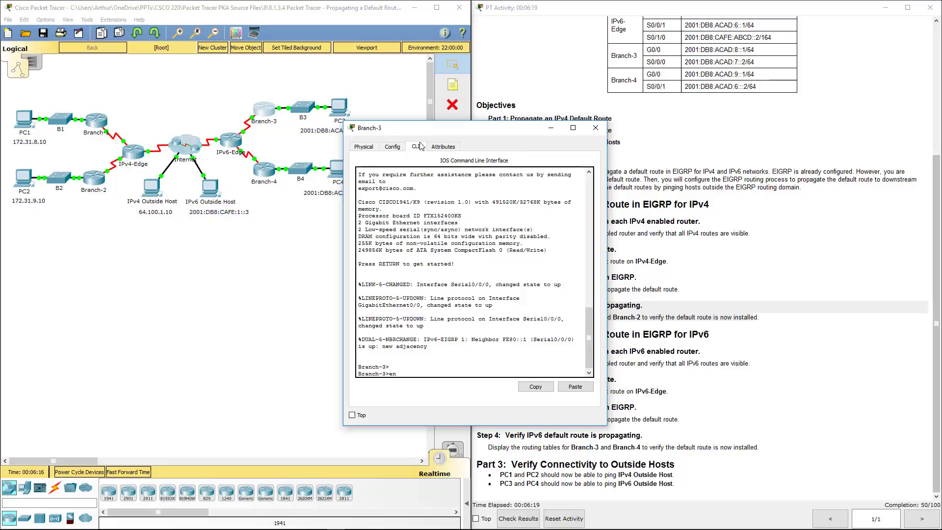
{"action": "key", "text": "Return"}
{"action": "type", "text": "show ipv6"}
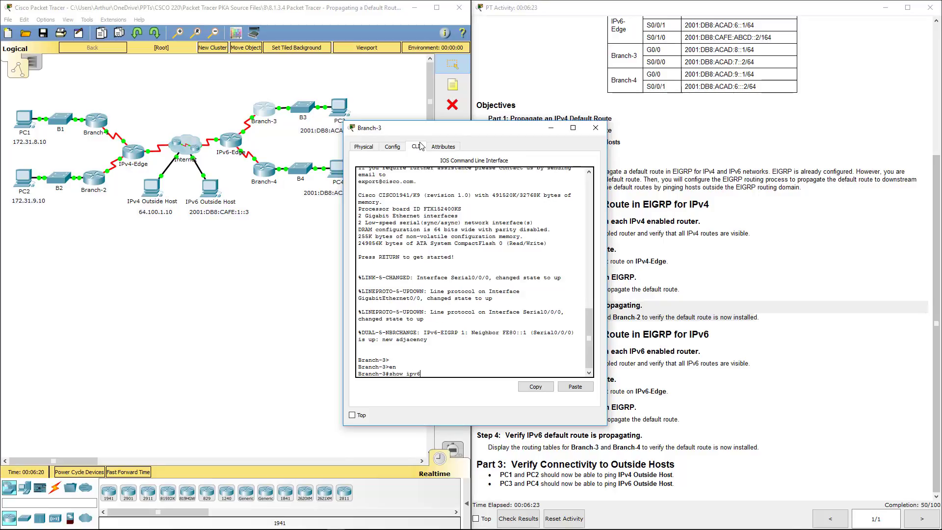
{"action": "type", "text": " route"}
{"action": "key", "text": "Return"}
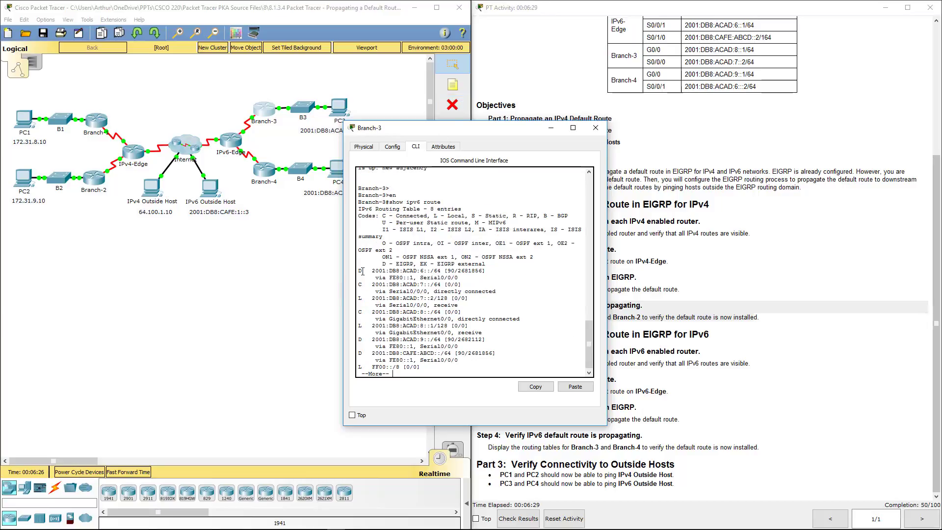
{"action": "left_click_drag", "start_coordinate": [359, 270], "coordinate": [458, 278]}
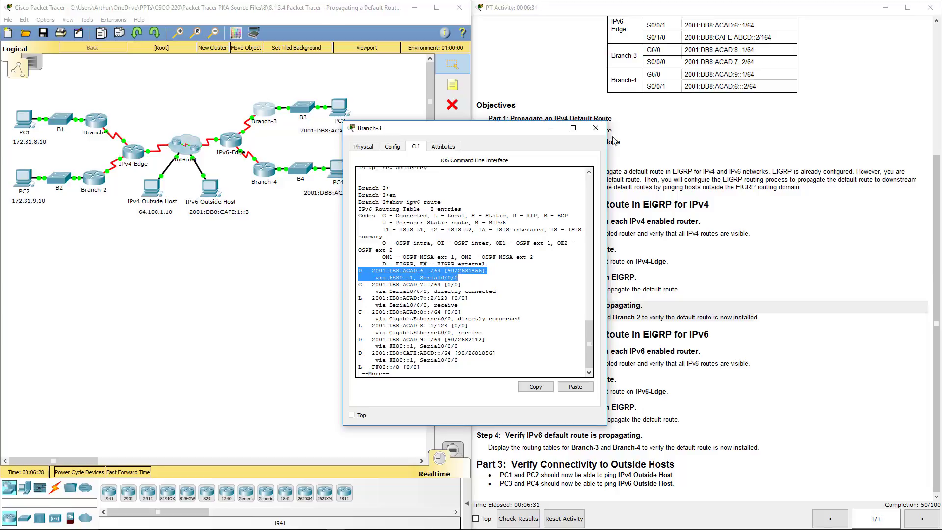
Close Branch-3 and open Branch-4's command line, dismissing the locked-interface warning
{"action": "left_click", "coordinate": [598, 128]}
{"action": "left_click", "coordinate": [273, 170]}
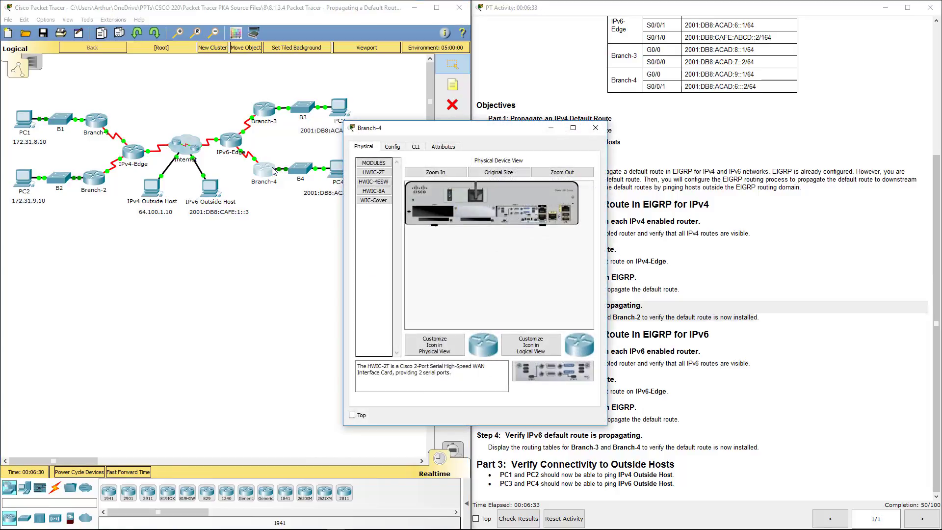
{"action": "left_click", "coordinate": [402, 148]}
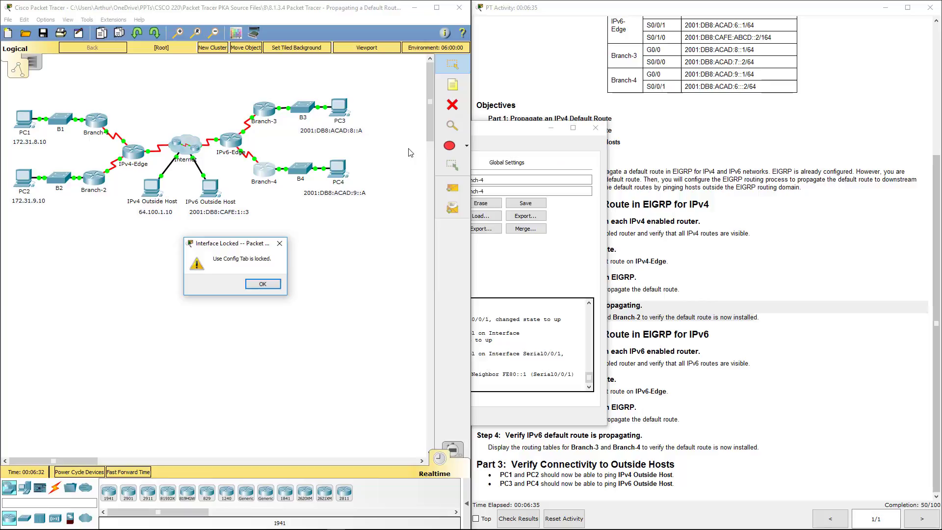
{"action": "left_click", "coordinate": [262, 283]}
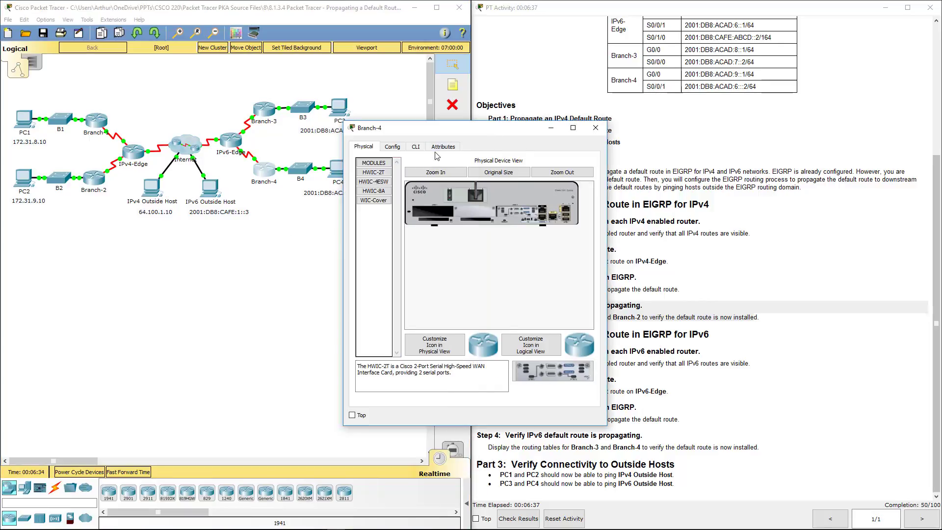
{"action": "left_click", "coordinate": [421, 149]}
Run show ipv6 route on Branch-4, confirming no default route, then open IPv6-Edge
{"action": "key", "text": "Return"}
{"action": "key", "text": "Return"}
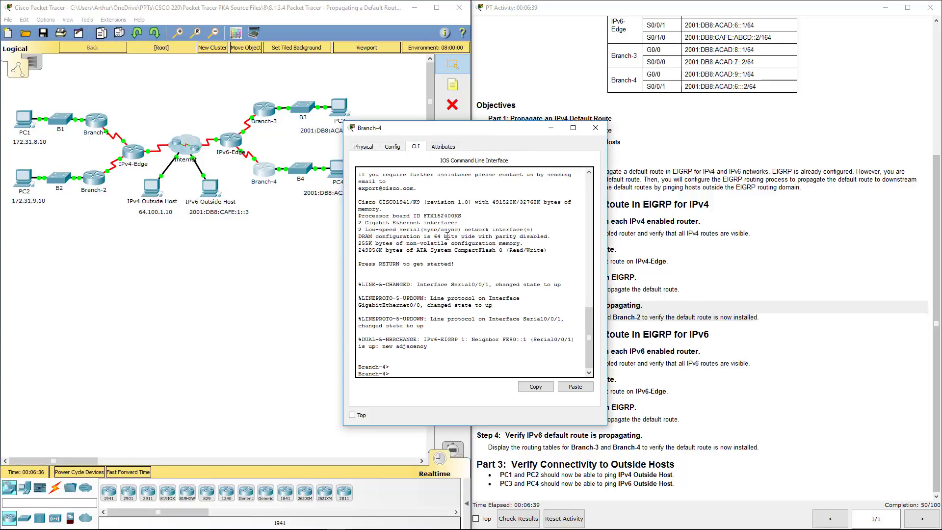
{"action": "type", "text": "en"}
{"action": "key", "text": "Return"}
{"action": "type", "text": "show ipv"}
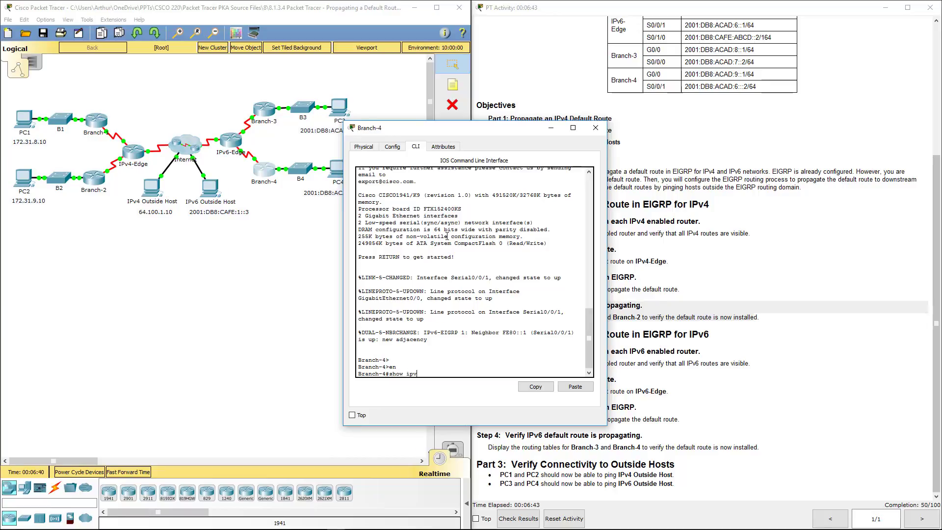
{"action": "type", "text": "6 rout"}
{"action": "key", "text": "Tab"}
{"action": "key", "text": "Return"}
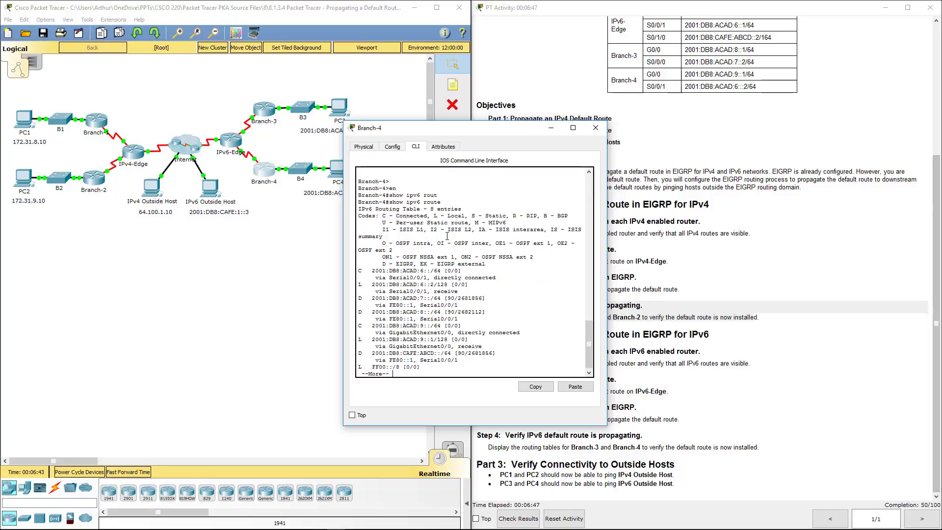
{"action": "key", "text": "space"}
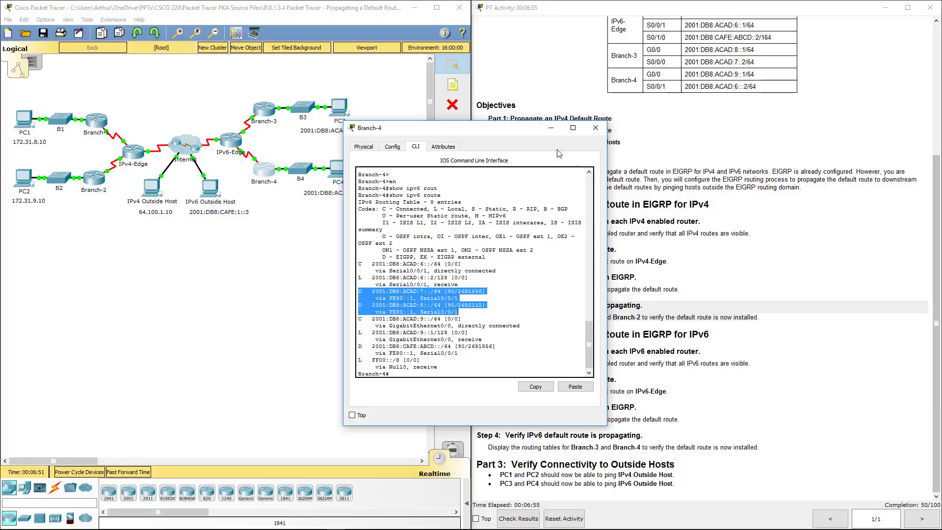
{"action": "left_click_drag", "start_coordinate": [522, 132], "coordinate": [335, 147]}
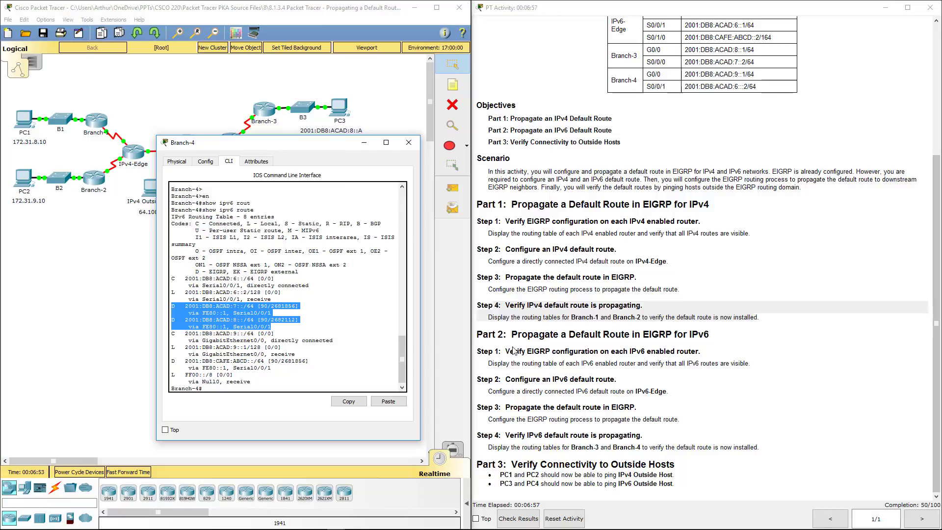
{"action": "left_click_drag", "start_coordinate": [517, 351], "coordinate": [774, 371]}
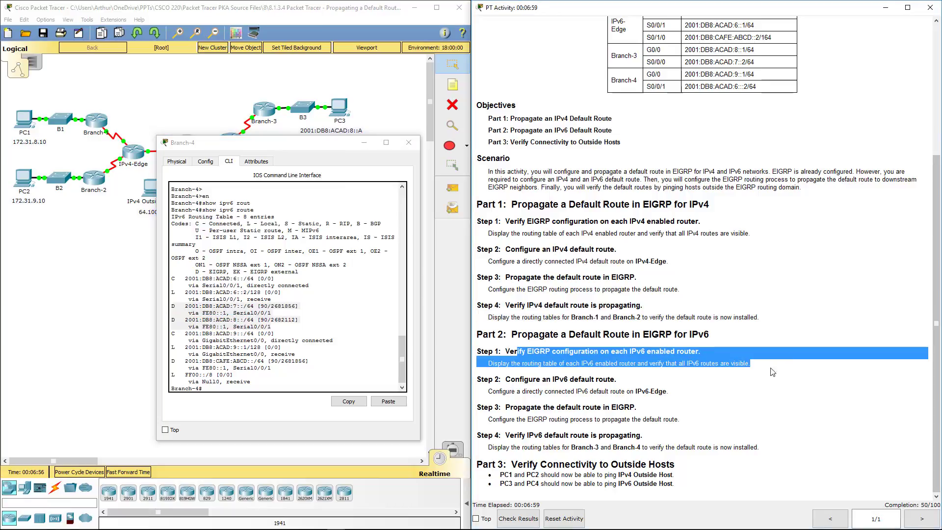
{"action": "left_click", "coordinate": [415, 143]}
{"action": "left_click", "coordinate": [232, 142]}
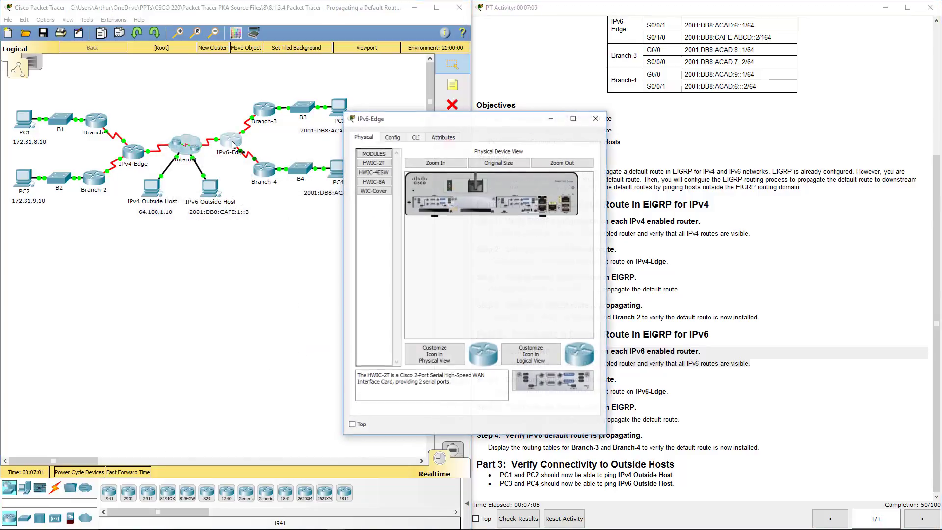
On IPv6-Edge, enter configuration mode and add ipv6 route ::/0 s0/1/0
{"action": "left_click", "coordinate": [415, 137]}
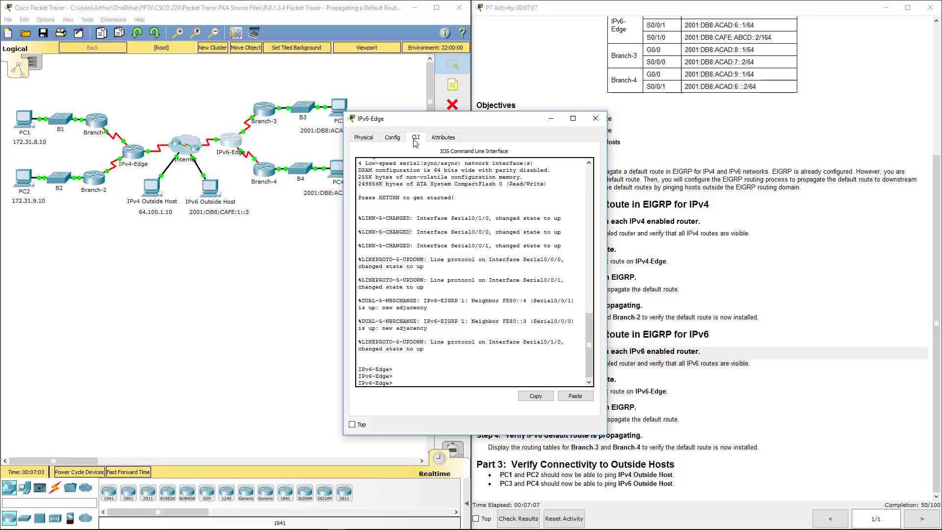
{"action": "type", "text": "en"}
{"action": "key", "text": "Return"}
{"action": "type", "text": "co"}
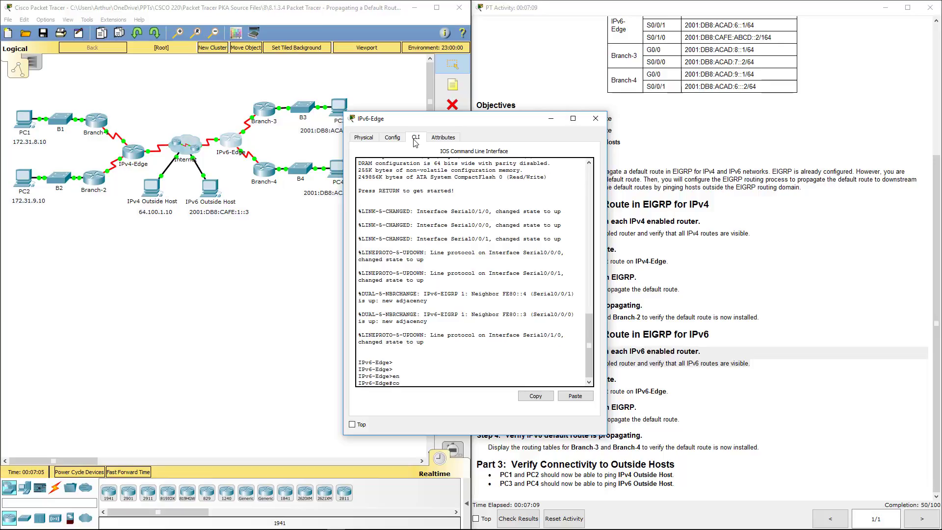
{"action": "type", "text": "nfig t"}
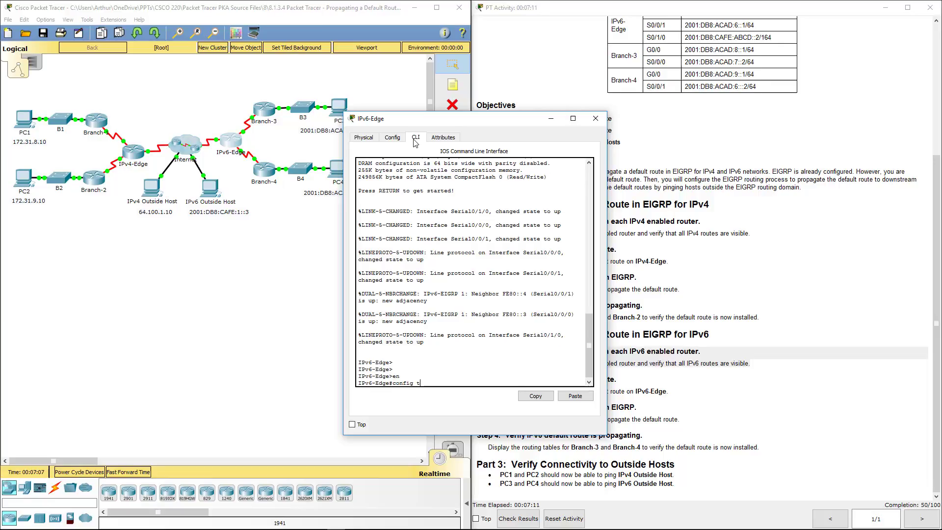
{"action": "key", "text": "Return"}
{"action": "key", "text": "Return"}
{"action": "key", "text": "Return"}
{"action": "key", "text": "Return"}
{"action": "key", "text": "Return"}
{"action": "type", "text": "i"}
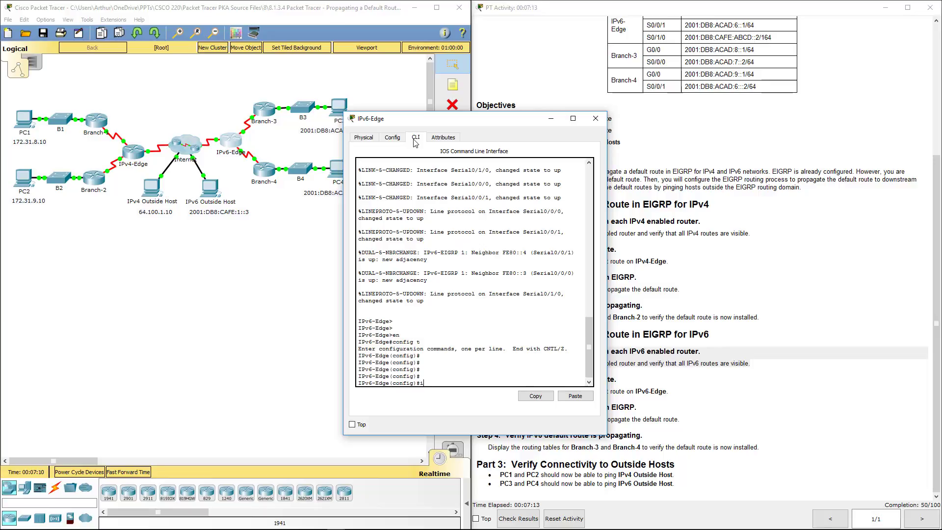
{"action": "type", "text": "pv"}
{"action": "type", "text": "6 roi"}
{"action": "key", "text": "BackSpace"}
{"action": "type", "text": "ute "}
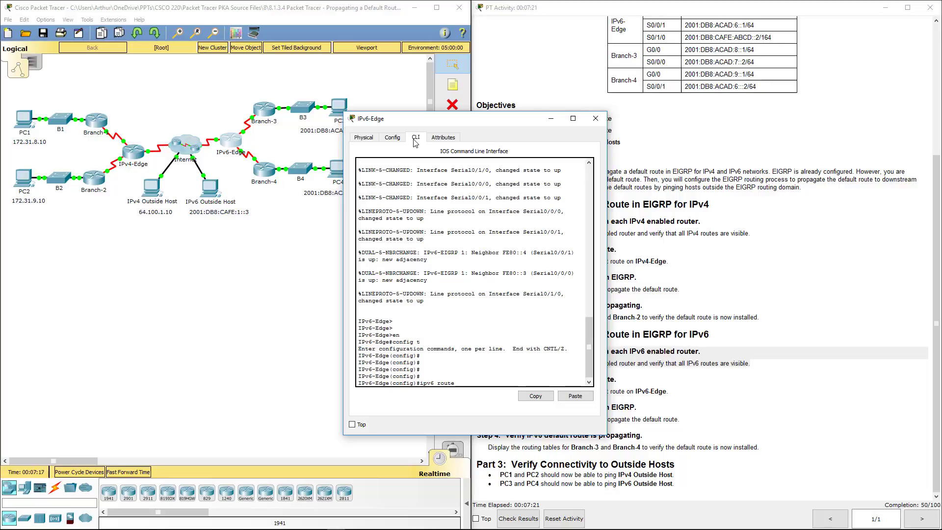
{"action": "type", "text": "::/0 s0/1/0"}
{"action": "key", "text": "Return"}
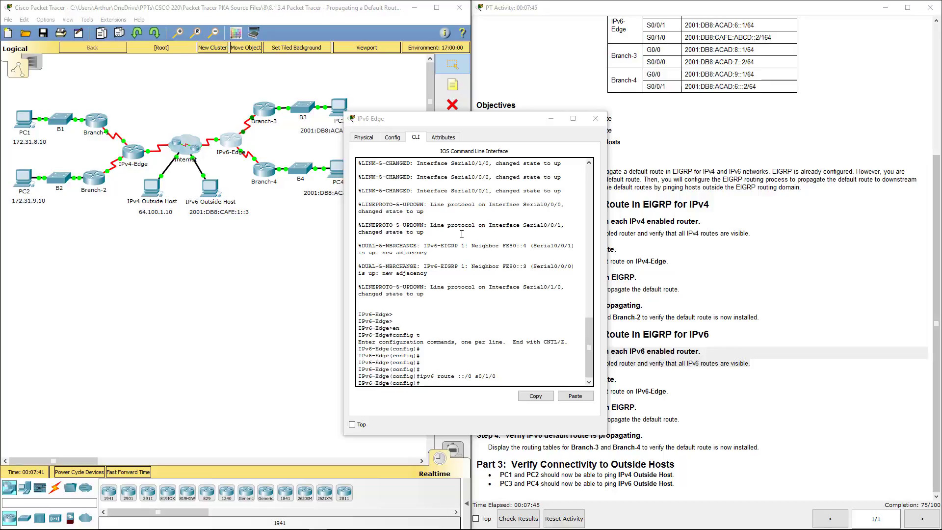
Enter IPv6 EIGRP process 1 configuration on IPv6-Edge with ipv6 router eigrp 1
{"action": "left_click", "coordinate": [457, 361]}
{"action": "type", "text": "i"}
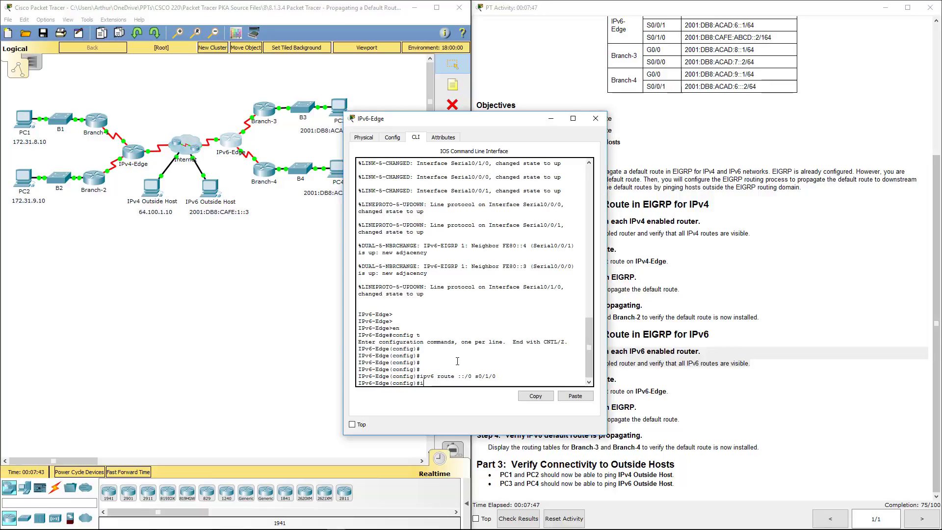
{"action": "type", "text": "pv6 rpo"}
{"action": "type", "text": "ou"}
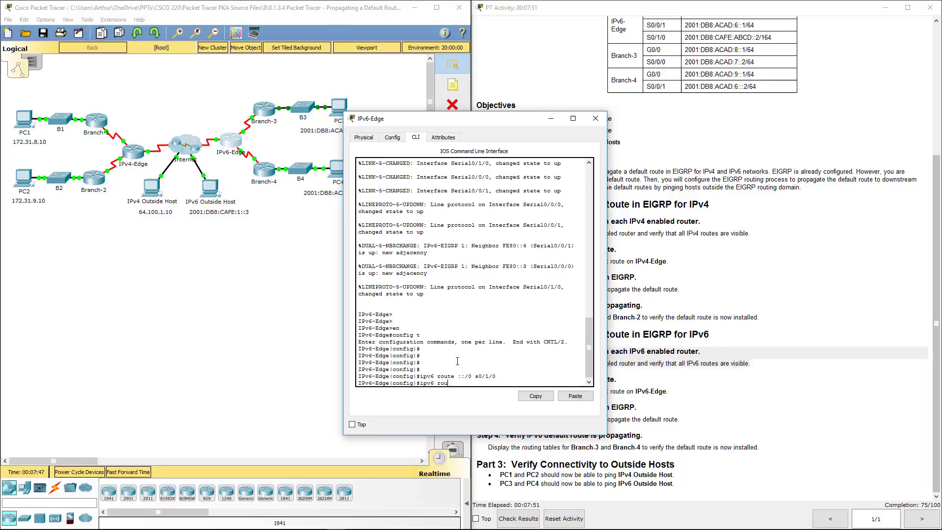
{"action": "key", "text": "Tab"}
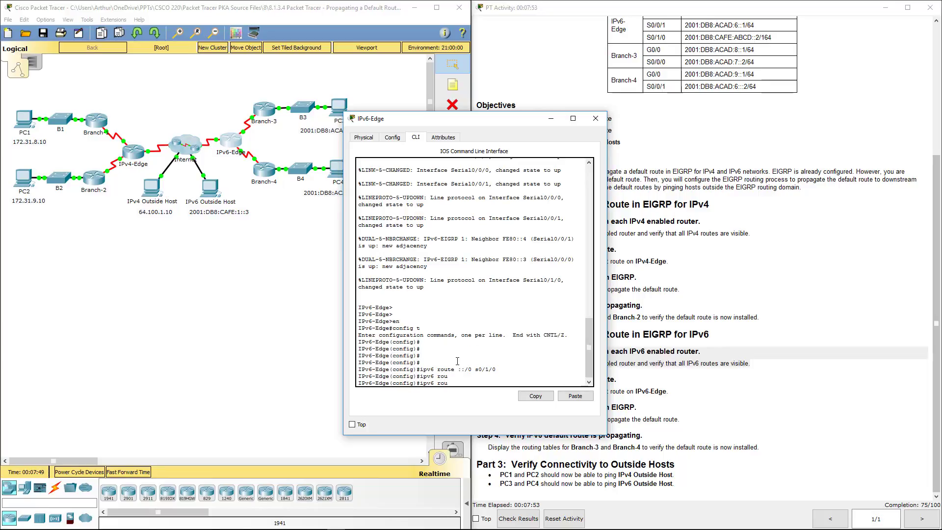
{"action": "type", "text": "ter eig"}
{"action": "key", "text": "Tab"}
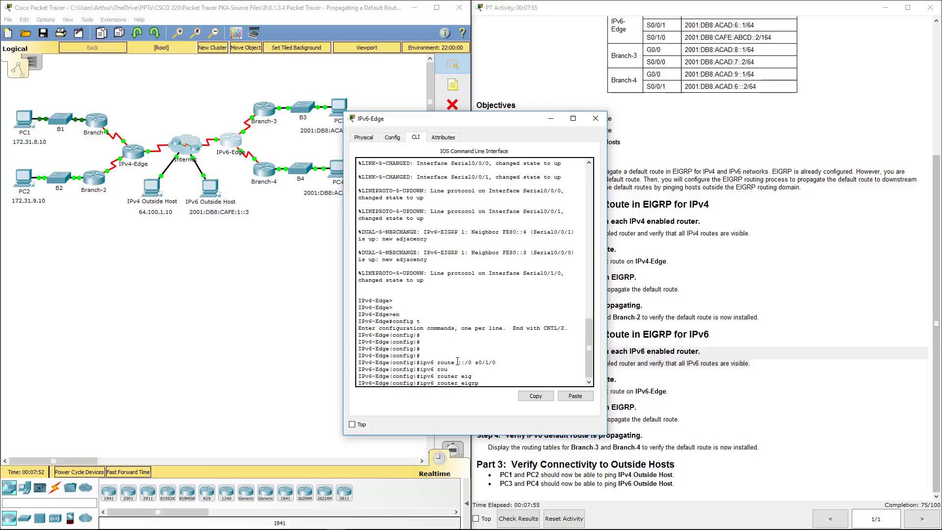
{"action": "type", "text": "1"}
{"action": "key", "text": "Return"}
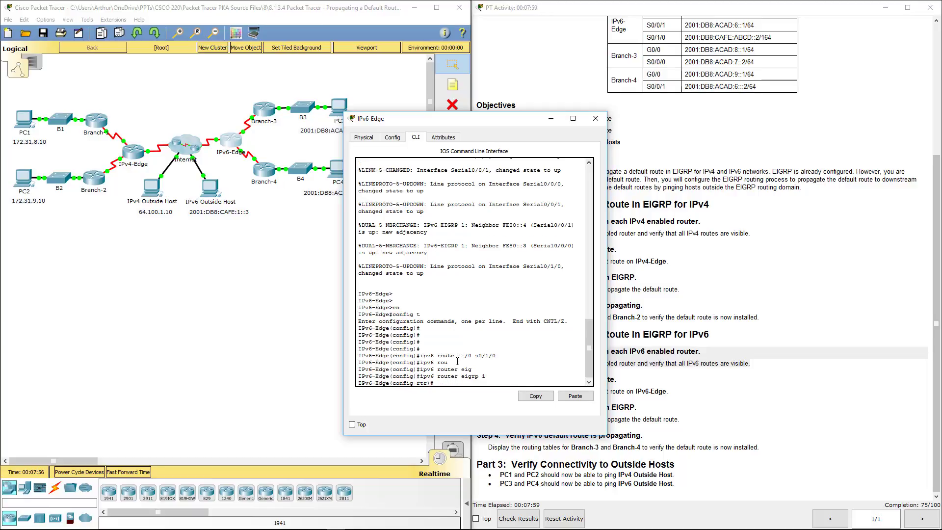
Add redistribute static to the IPv6 EIGRP process, reaching 100/100 completion
{"action": "type", "text": "red"}
{"action": "key", "text": "Tab"}
{"action": "type", "text": "stat"}
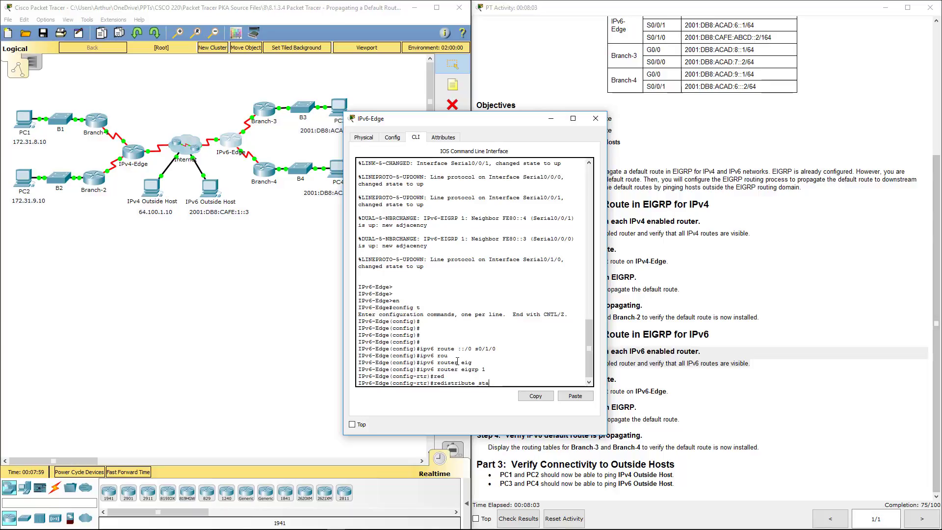
{"action": "key", "text": "Tab"}
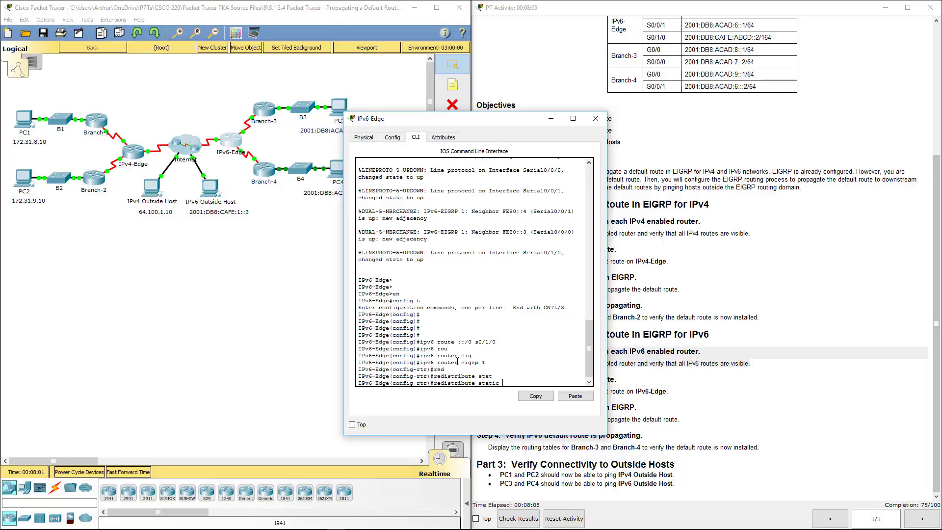
{"action": "key", "text": "Return"}
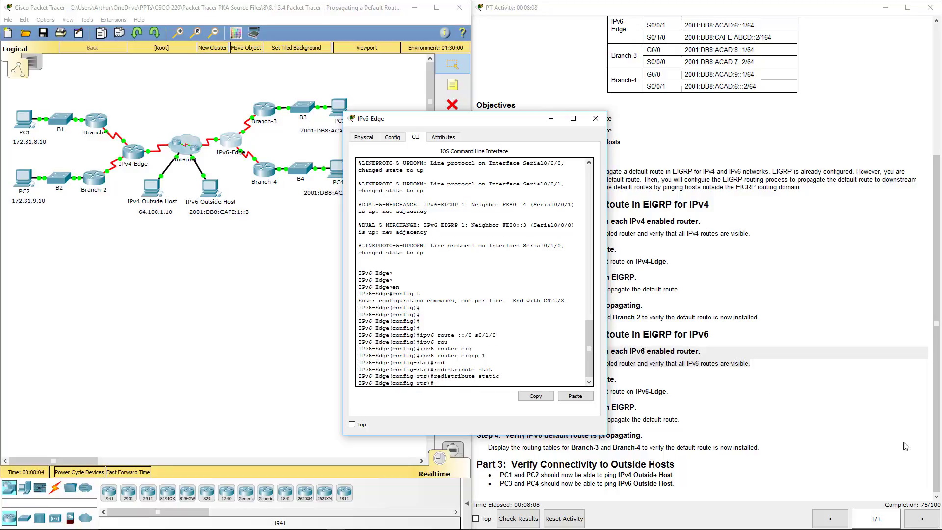
{"action": "left_click", "coordinate": [937, 236]}
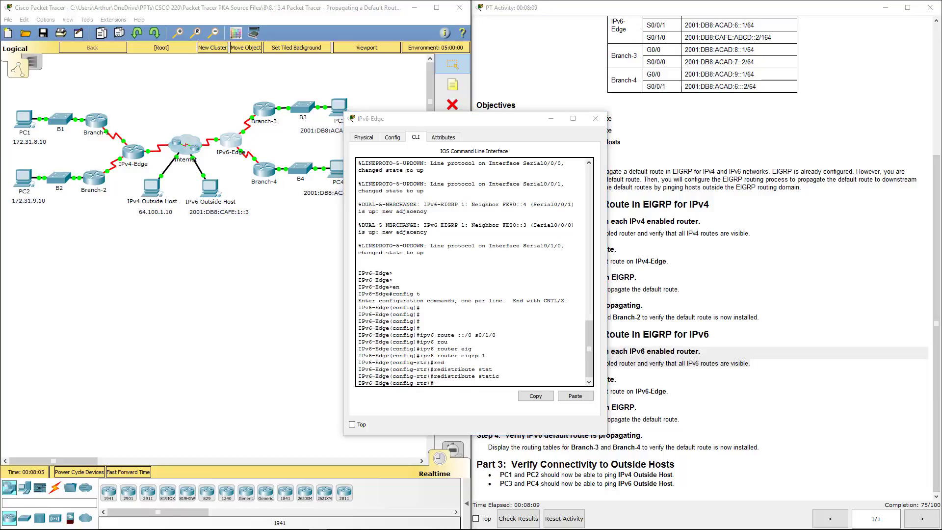
Close IPv6-Edge, enter privileged mode on the B4 switch, and try show ipv6 route, which is rejected
{"action": "left_click", "coordinate": [604, 121]}
{"action": "left_click", "coordinate": [300, 168]}
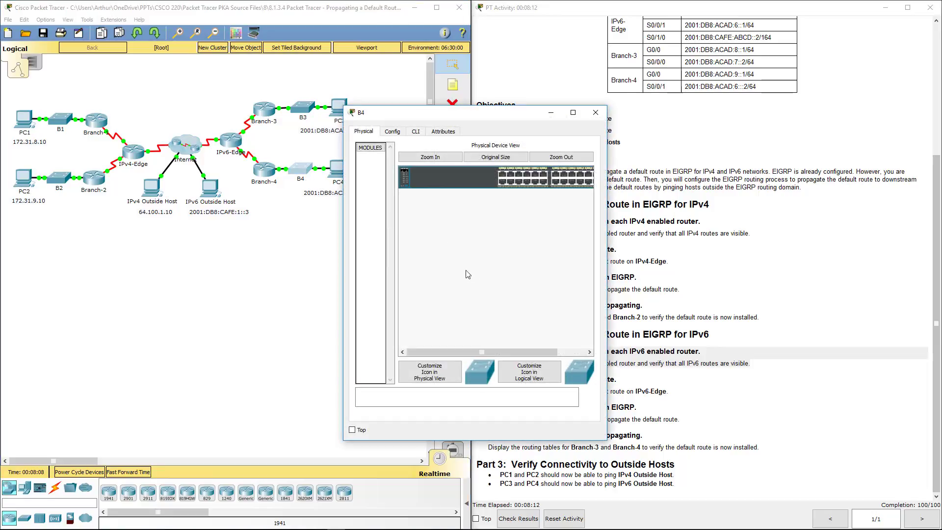
{"action": "left_click", "coordinate": [416, 132]}
{"action": "key", "text": "Return"}
{"action": "key", "text": "Return"}
{"action": "key", "text": "Return"}
{"action": "key", "text": "Return"}
{"action": "key", "text": "Return"}
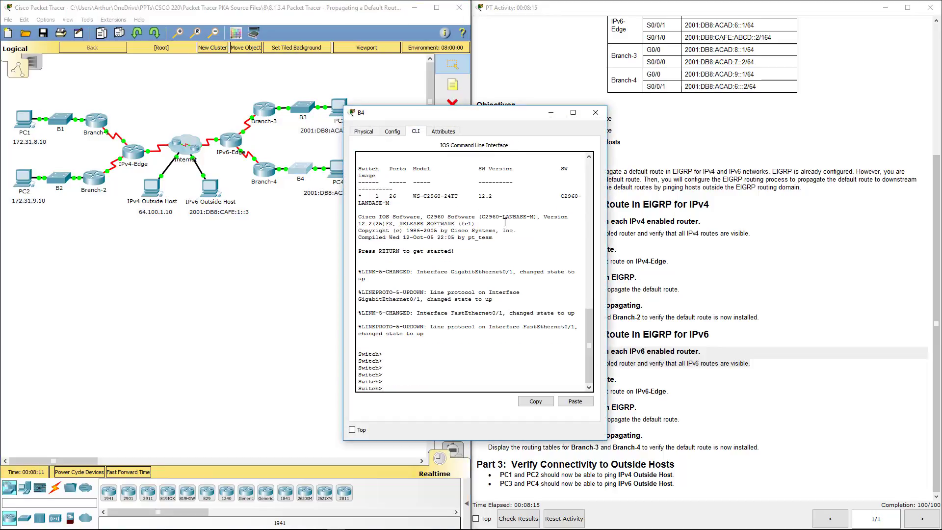
{"action": "type", "text": "en"}
{"action": "key", "text": "Return"}
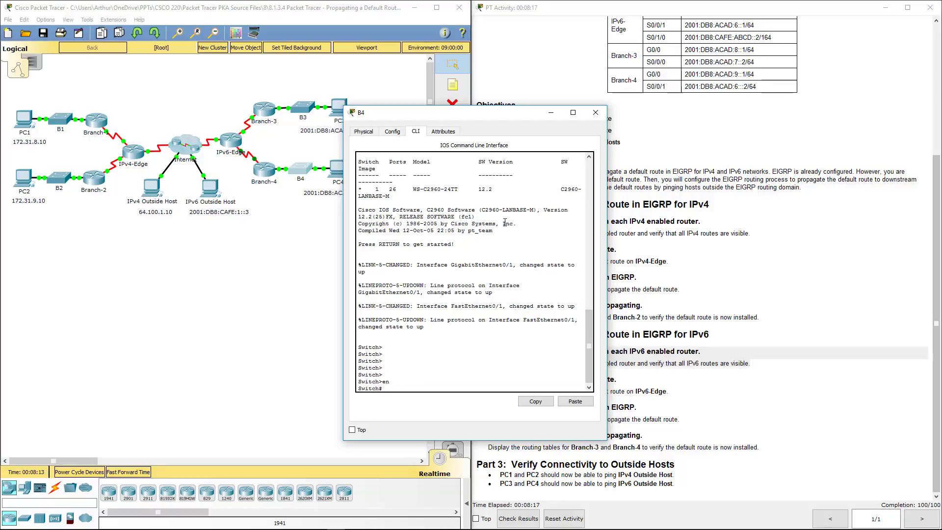
{"action": "type", "text": "shio"}
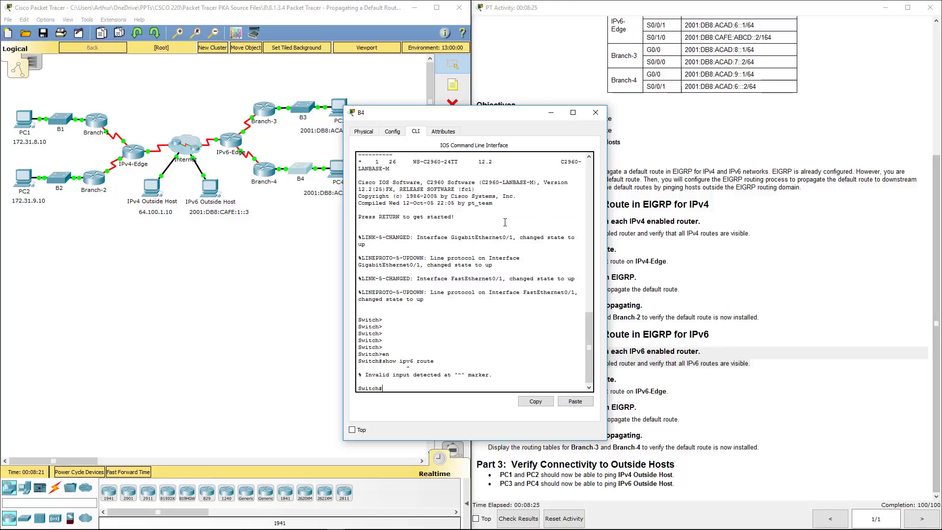
{"action": "key", "text": "Up"}
{"action": "key", "text": "BackSpace"}
{"action": "key", "text": "BackSpace"}
{"action": "key", "text": "BackSpace"}
{"action": "key", "text": "BackSpace"}
{"action": "key", "text": "BackSpace"}
{"action": "key", "text": "BackSpace"}
{"action": "key", "text": "BackSpace"}
{"action": "key", "text": "BackSpace"}
{"action": "key", "text": "BackSpace"}
{"action": "key", "text": "BackSpace"}
{"action": "key", "text": "BackSpace"}
{"action": "key", "text": "BackSpace"}
{"action": "key", "text": "BackSpace"}
{"action": "key", "text": "BackSpace"}
{"action": "key", "text": "BackSpace"}
Rerun show ipv6 route on Branch-4, now listing 9 entries including the EX ::/0 default route
{"action": "left_click", "coordinate": [595, 112]}
{"action": "left_click", "coordinate": [264, 168]}
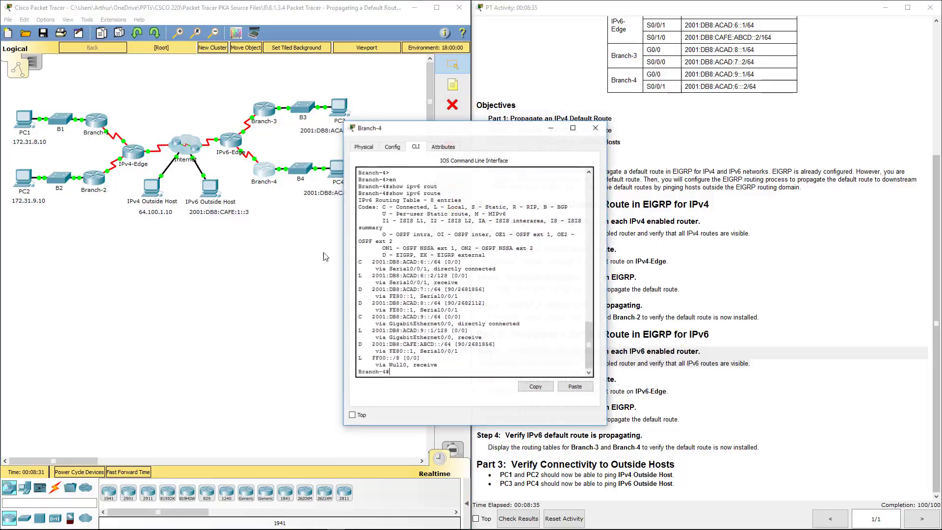
{"action": "key", "text": "Return"}
{"action": "key", "text": "Return"}
{"action": "key", "text": "Return"}
{"action": "key", "text": "Return"}
{"action": "key", "text": "Return"}
{"action": "key", "text": "Return"}
{"action": "key", "text": "Return"}
{"action": "key", "text": "Return"}
{"action": "key", "text": "Return"}
{"action": "key", "text": "Return"}
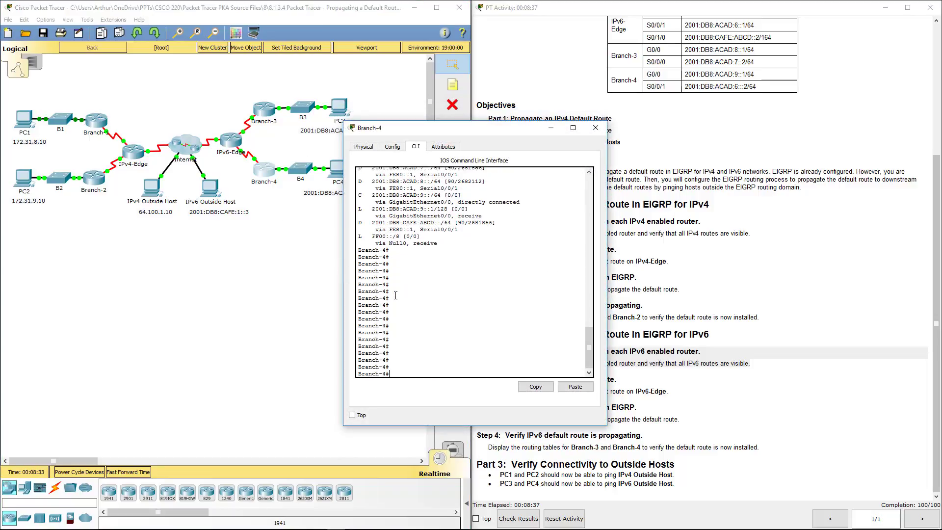
{"action": "key", "text": "Up"}
{"action": "key", "text": "Return"}
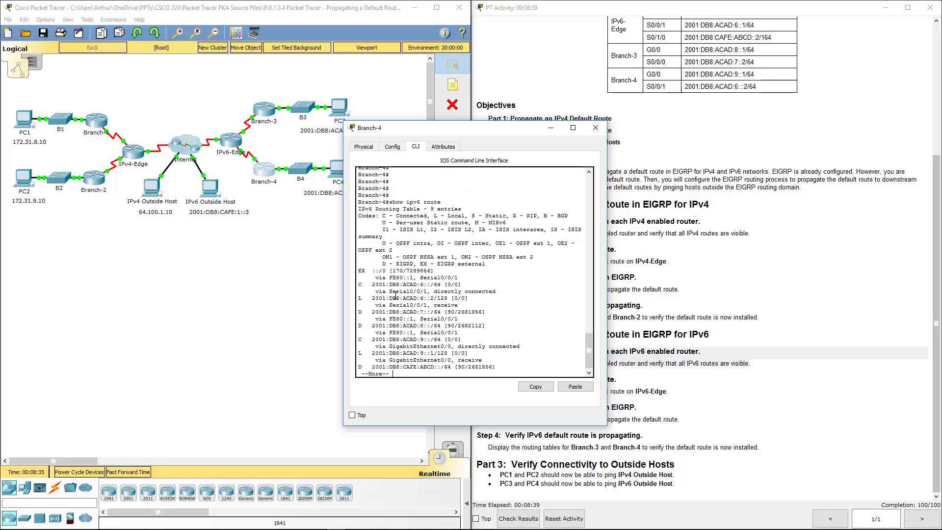
{"action": "key", "text": "space"}
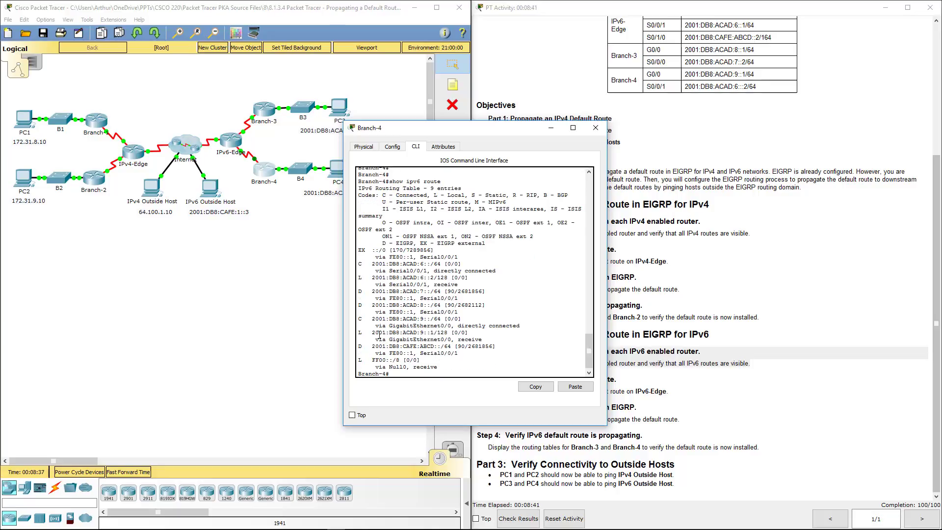
{"action": "left_click_drag", "start_coordinate": [370, 359], "coordinate": [438, 368]}
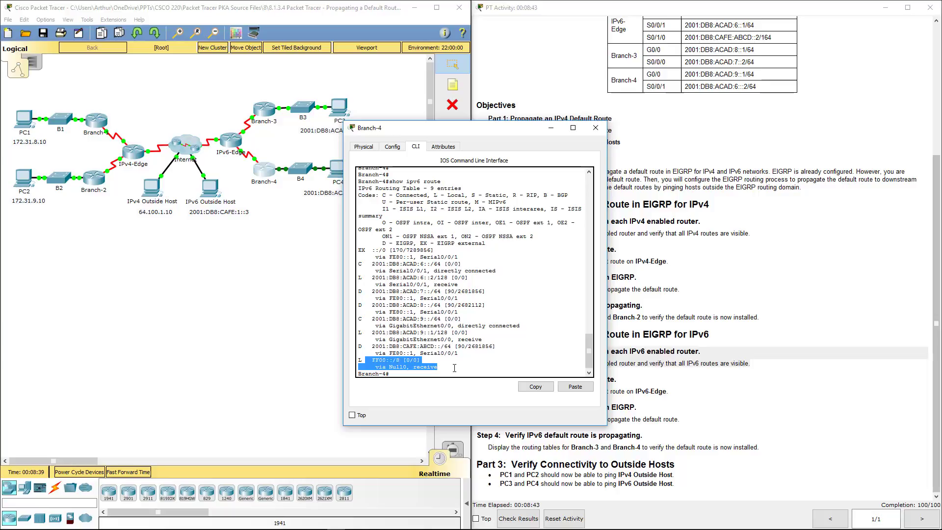
{"action": "left_click", "coordinate": [402, 364]}
{"action": "double_click", "coordinate": [397, 366]}
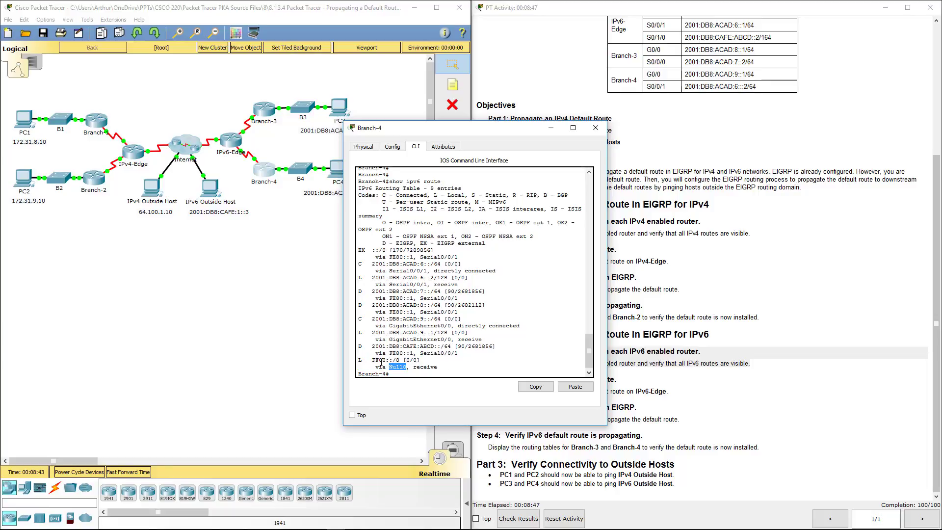
{"action": "left_click_drag", "start_coordinate": [375, 360], "coordinate": [425, 363]}
Display Branch-3's full IPv6 routing table with 'show ipv6 route' in its CLI
{"action": "left_click", "coordinate": [596, 127]}
{"action": "left_click", "coordinate": [264, 112]}
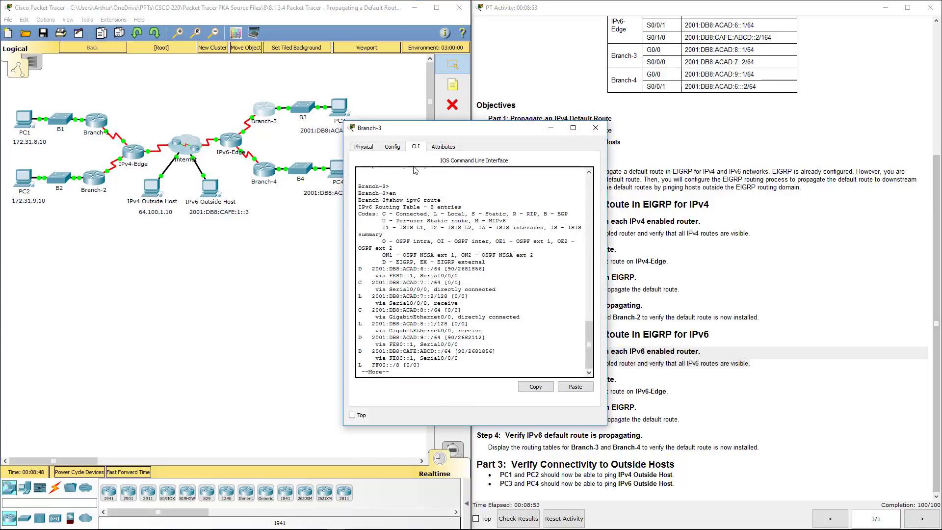
{"action": "key", "text": "Return"}
{"action": "key", "text": "Return"}
{"action": "key", "text": "Return"}
{"action": "key", "text": "Return"}
{"action": "key", "text": "Return"}
{"action": "key", "text": "Return"}
{"action": "key", "text": "Return"}
{"action": "key", "text": "Return"}
{"action": "key", "text": "Return"}
{"action": "key", "text": "Return"}
{"action": "key", "text": "Return"}
{"action": "key", "text": "Return"}
{"action": "key", "text": "Return"}
{"action": "key", "text": "Return"}
{"action": "key", "text": "Return"}
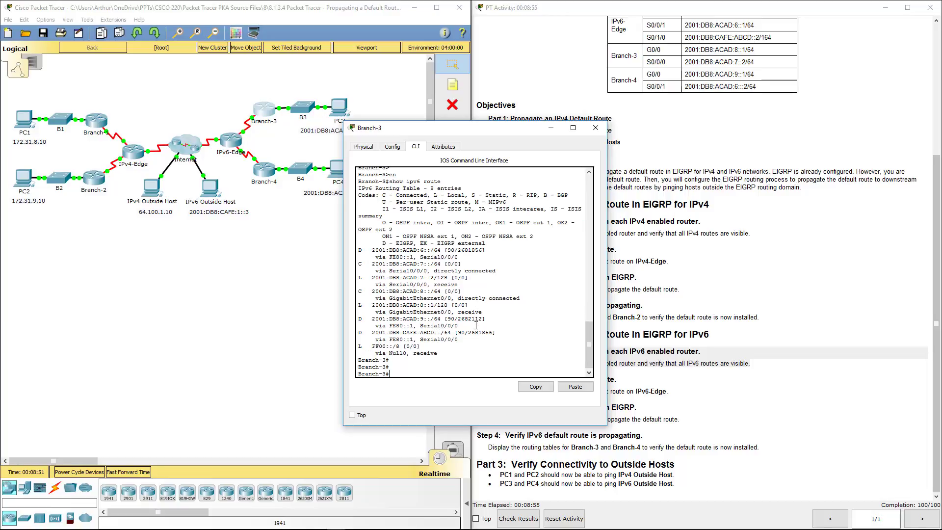
{"action": "key", "text": "Up"}
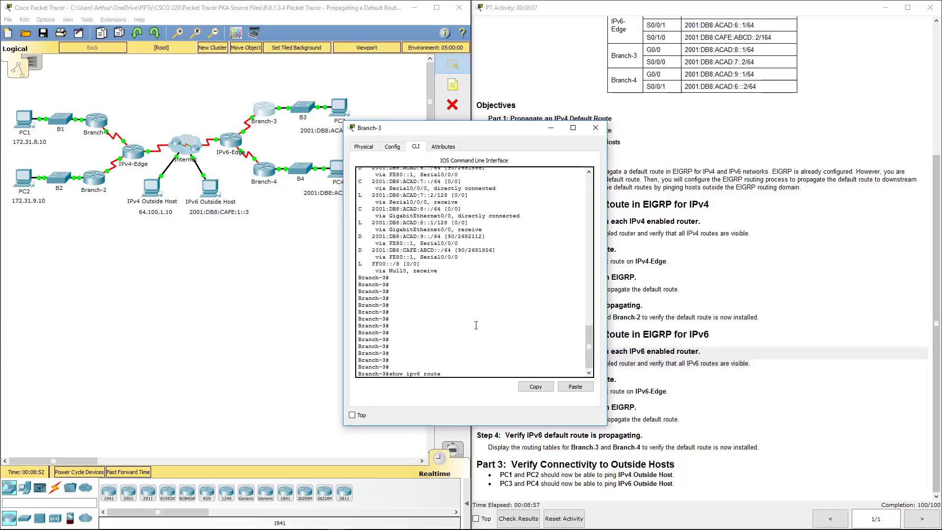
{"action": "key", "text": "Return"}
{"action": "key", "text": "space"}
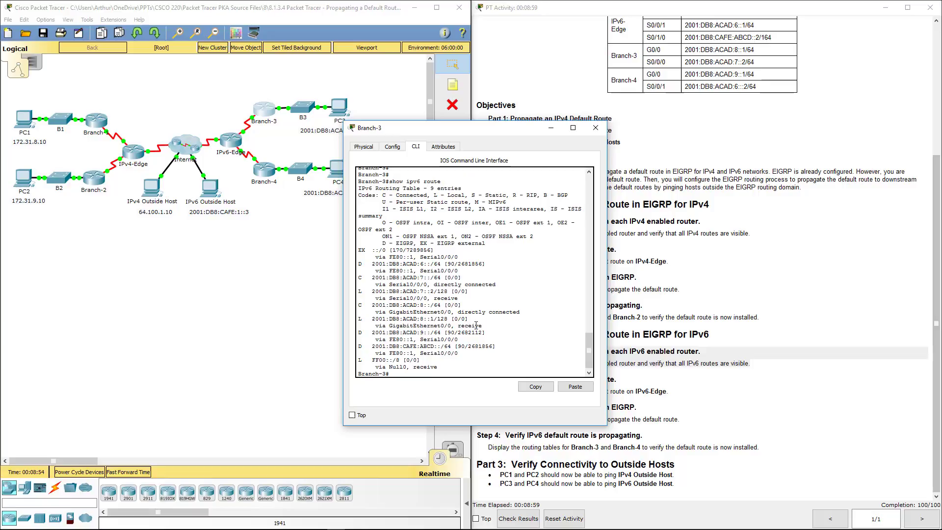
Highlight the EX ::/0 default route line and its [170/7289856] metrics via Serial0/0/0
{"action": "left_click_drag", "start_coordinate": [448, 372], "coordinate": [358, 354]}
{"action": "left_click", "coordinate": [377, 325]}
{"action": "left_click_drag", "start_coordinate": [433, 250], "coordinate": [358, 250]}
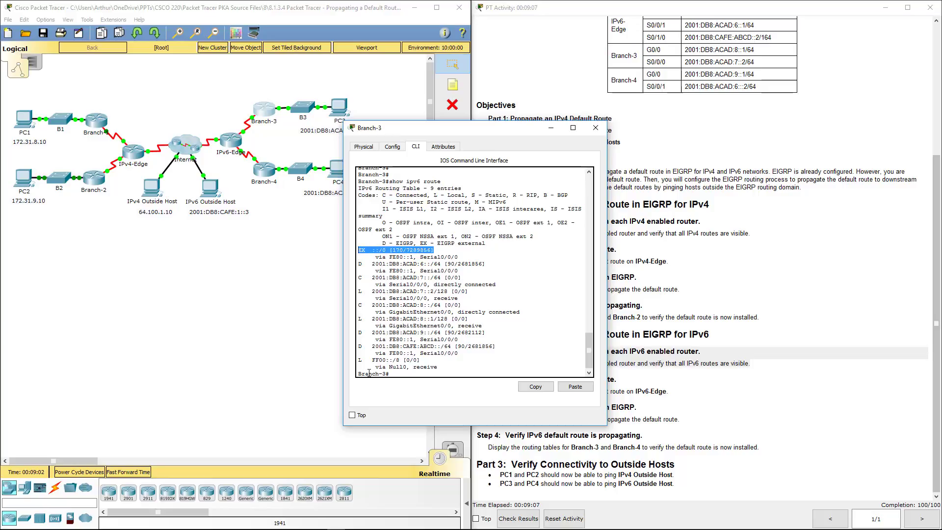
{"action": "mouse_move", "coordinate": [372, 359]}
{"action": "left_mouse_down"}
{"action": "mouse_move", "coordinate": [419, 360]}
{"action": "mouse_move", "coordinate": [372, 359]}
{"action": "left_mouse_up"}
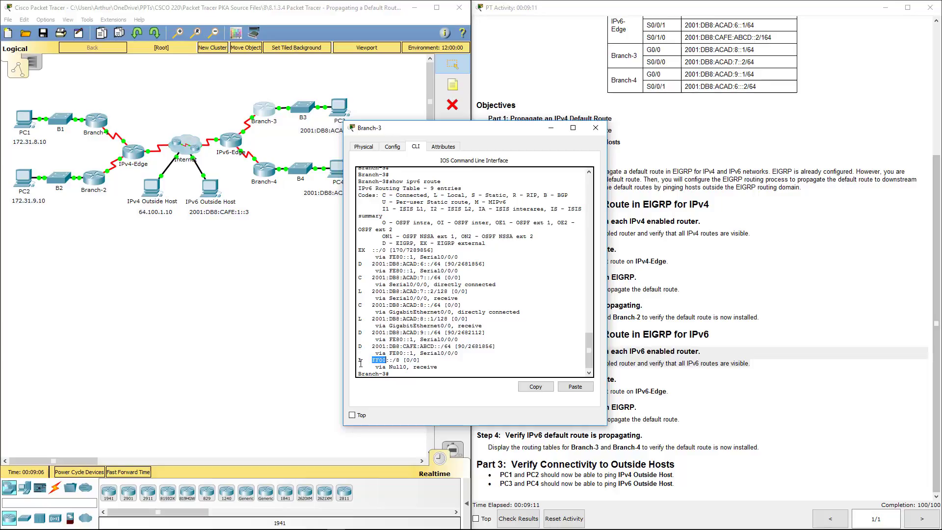
{"action": "left_click", "coordinate": [361, 362]}
{"action": "left_click_drag", "start_coordinate": [360, 250], "coordinate": [439, 251]}
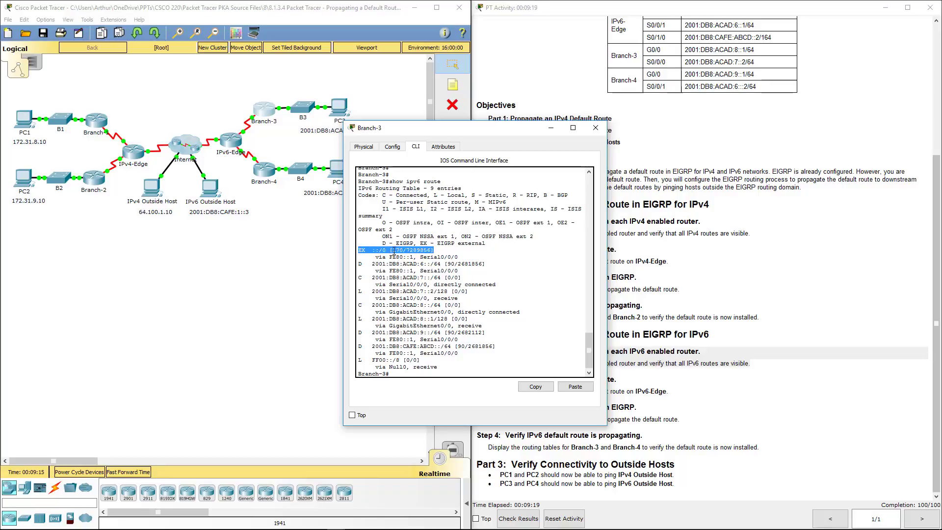
{"action": "double_click", "coordinate": [395, 250]}
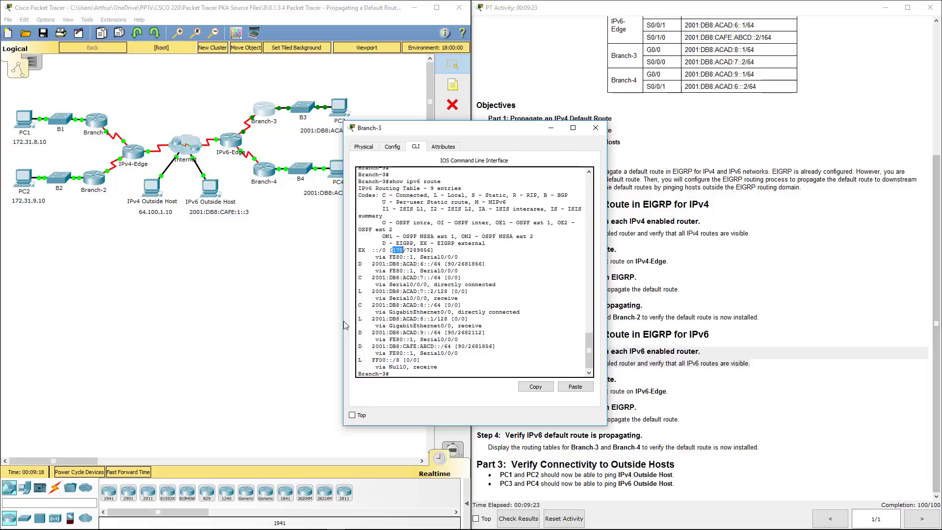
{"action": "left_click", "coordinate": [596, 128]}
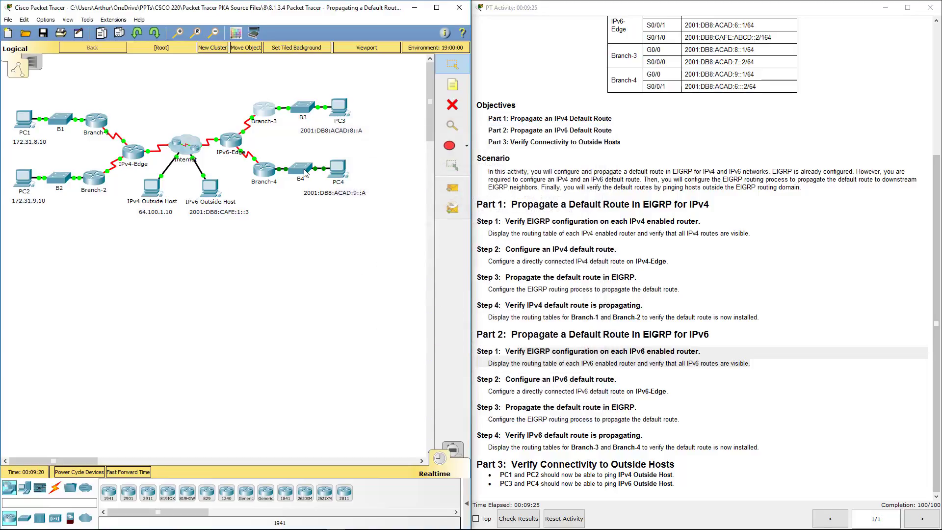
{"action": "left_click", "coordinate": [263, 170]}
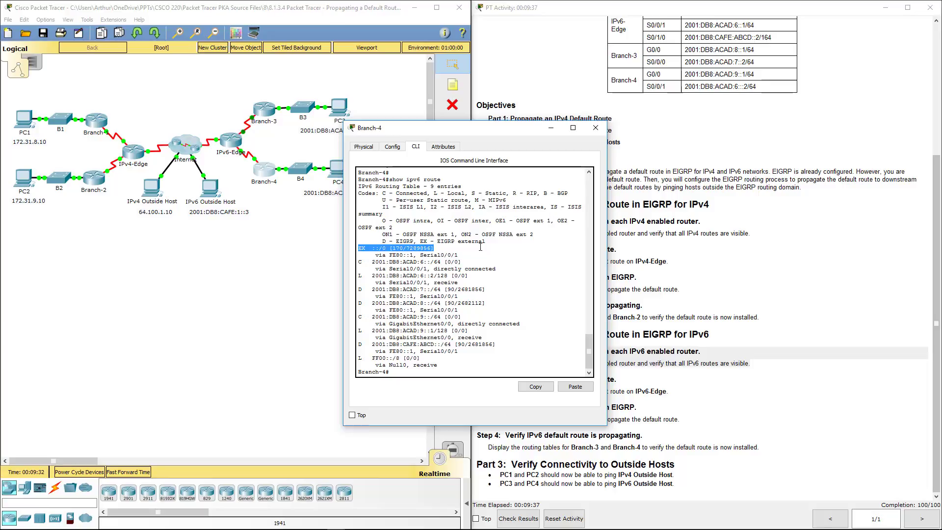
{"action": "left_click", "coordinate": [936, 324]}
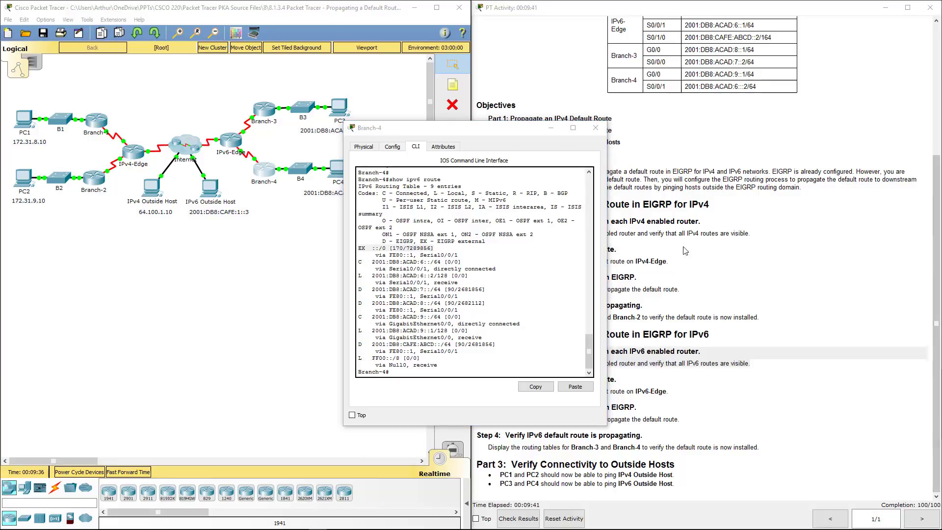
{"action": "left_click", "coordinate": [596, 128]}
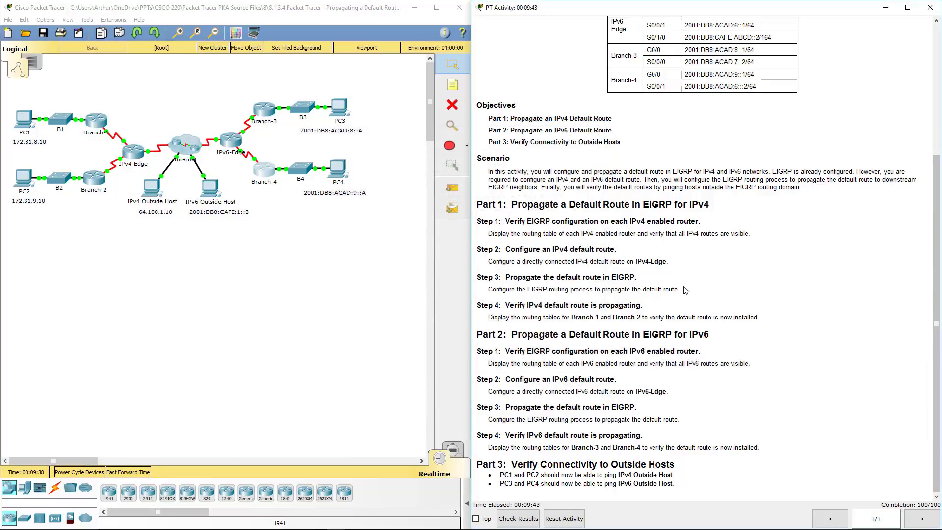